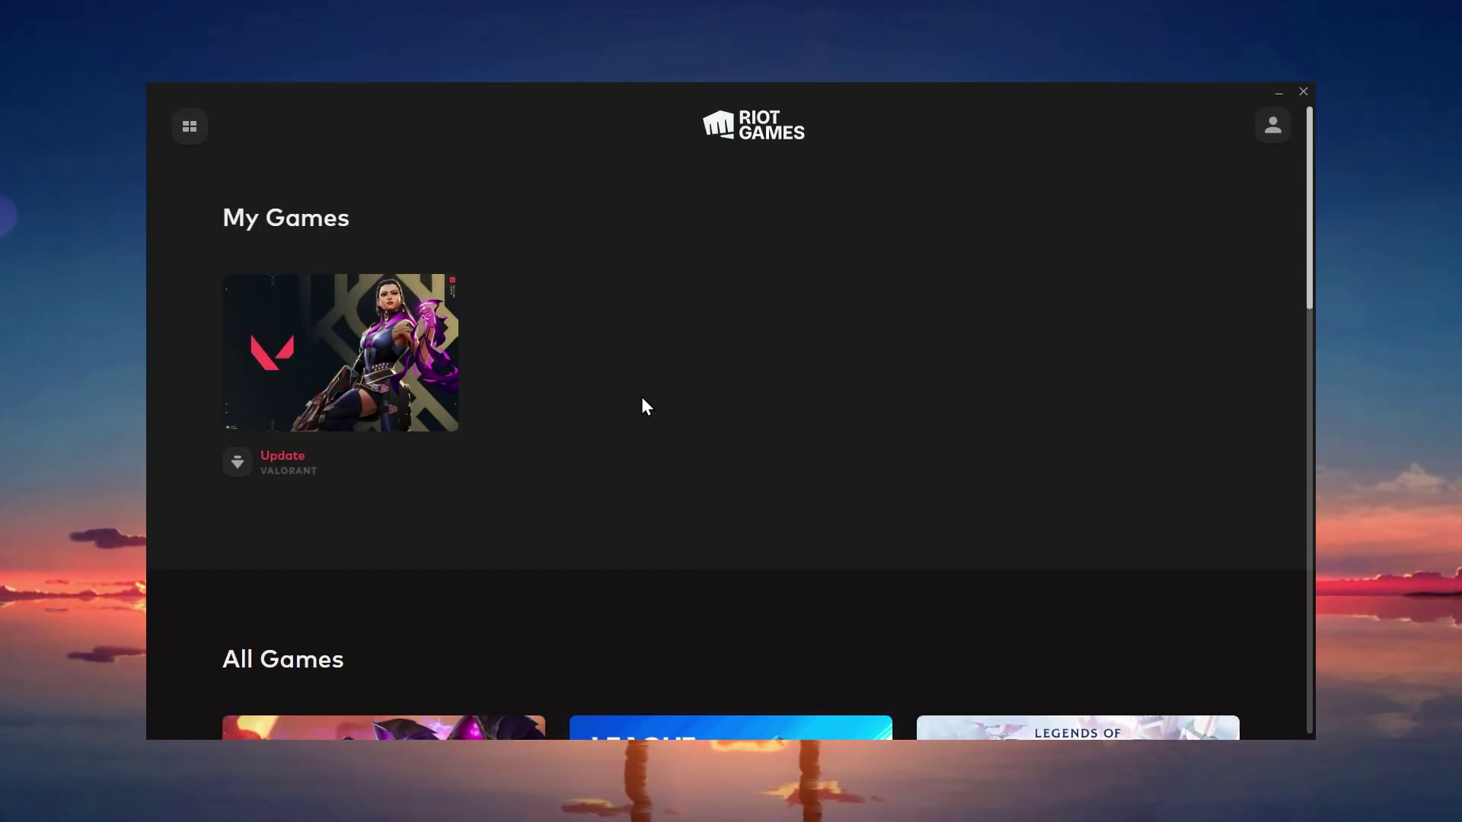
# Open the VALORANT tile under My Games in Riot Client and start its update.
pyautogui.click(422, 368)
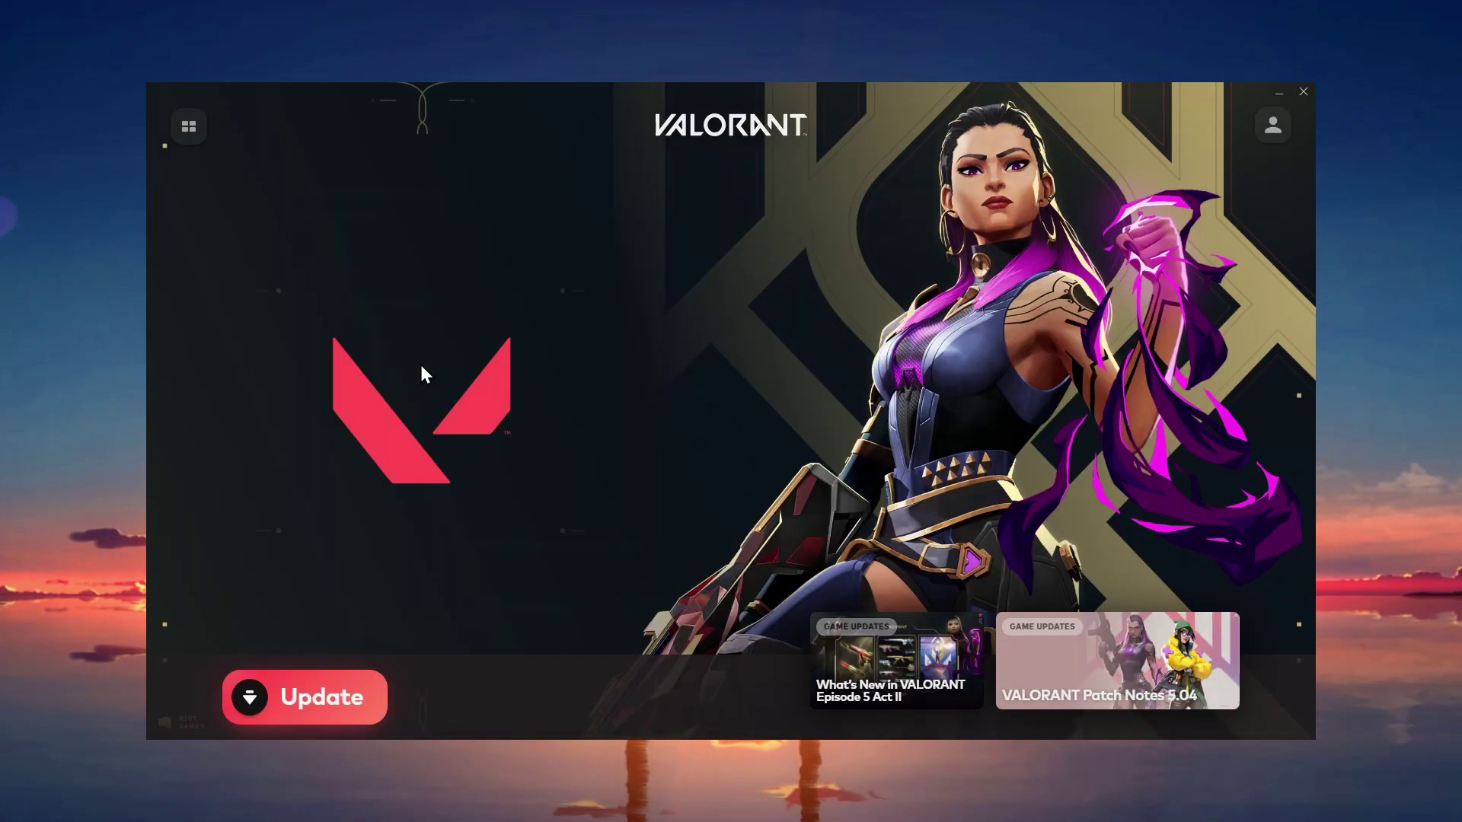
pyautogui.click(278, 702)
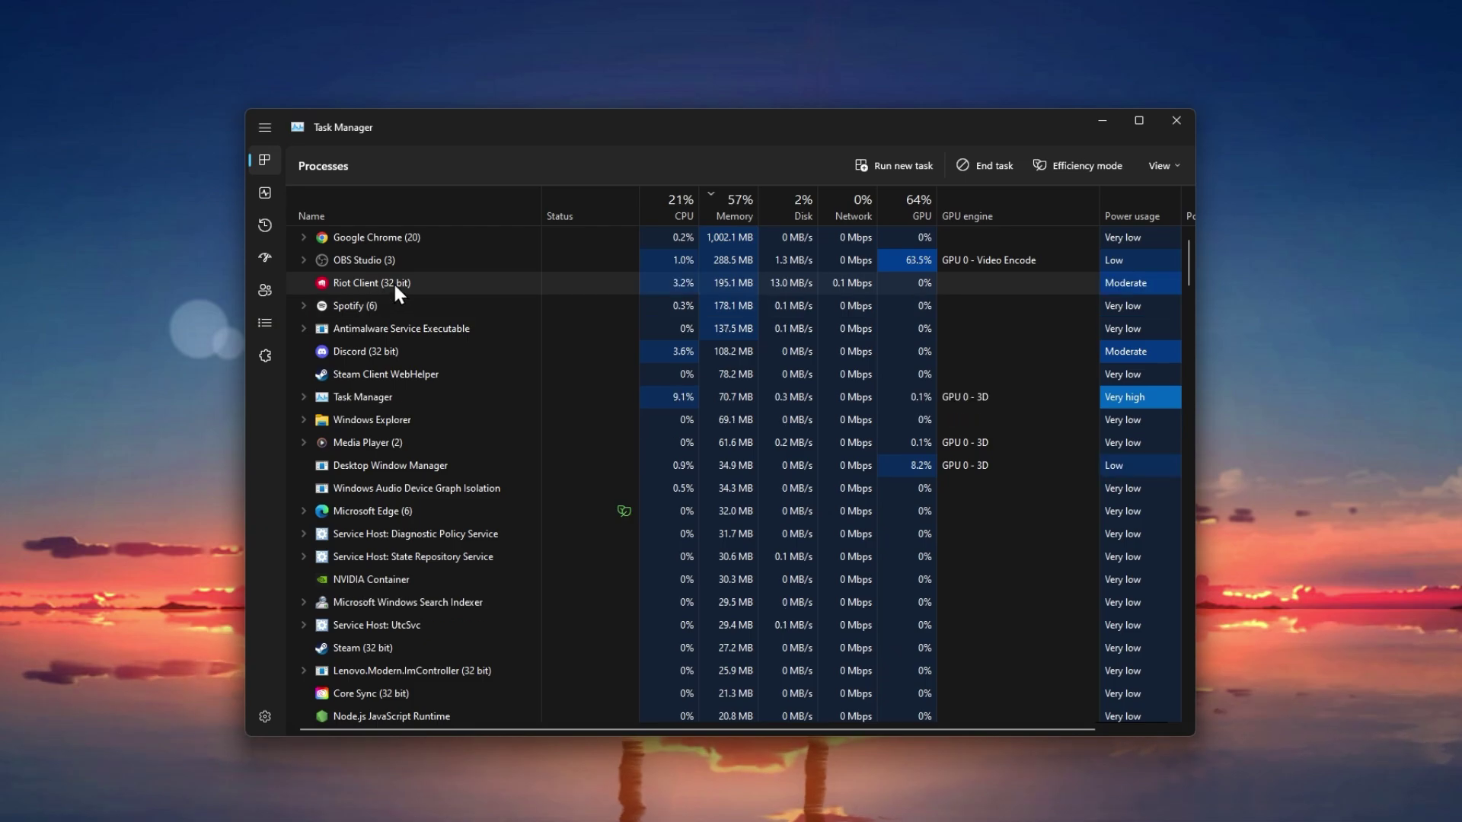
# End the Riot Client and Vanguard tray notification processes in Task Manager.
pyautogui.rightClick(395, 283)
pyautogui.click(408, 300)
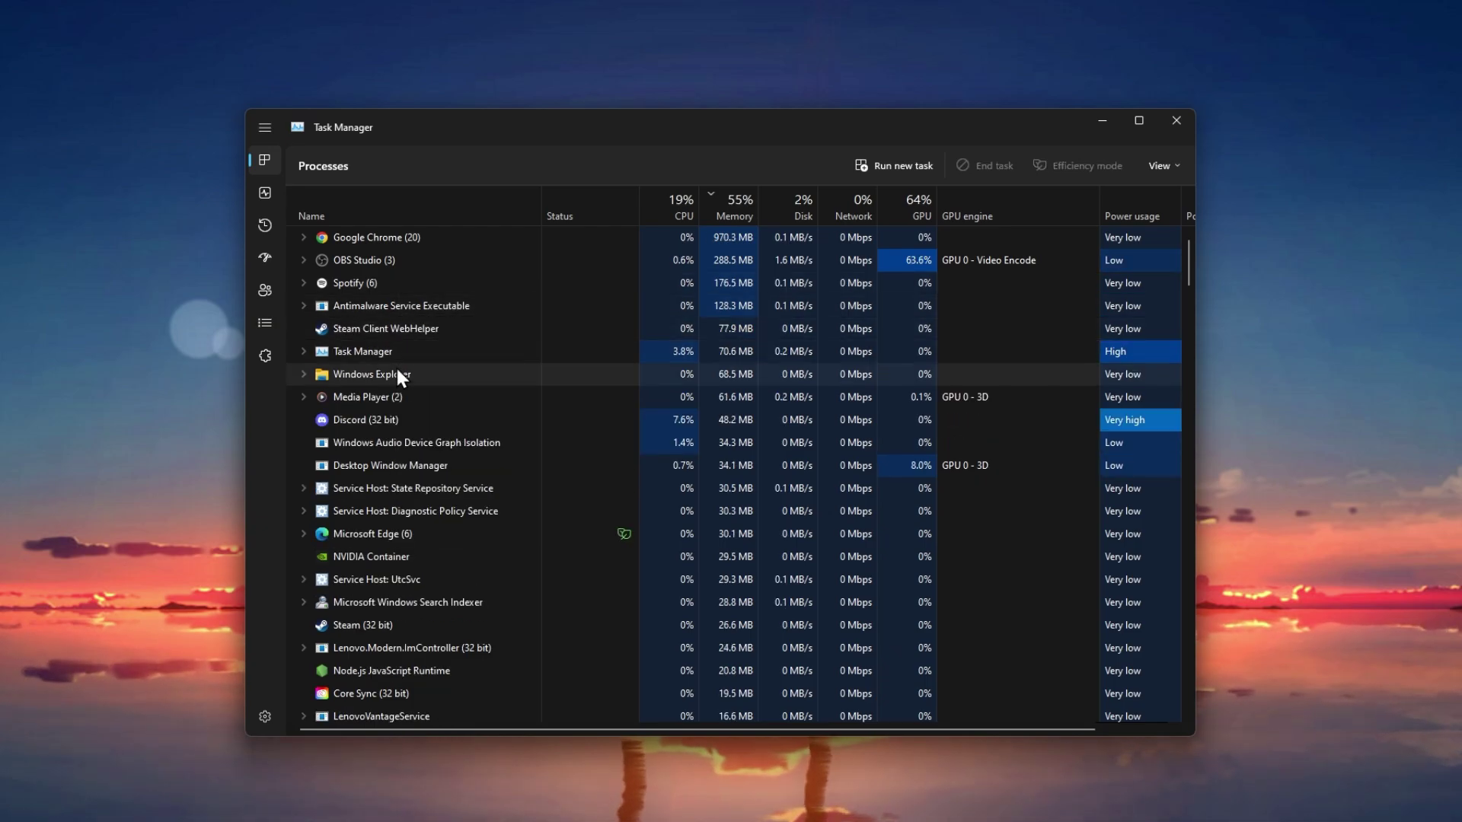
pyautogui.click(395, 372)
pyautogui.press('End')
pyautogui.scroll(-3, 393, 368)
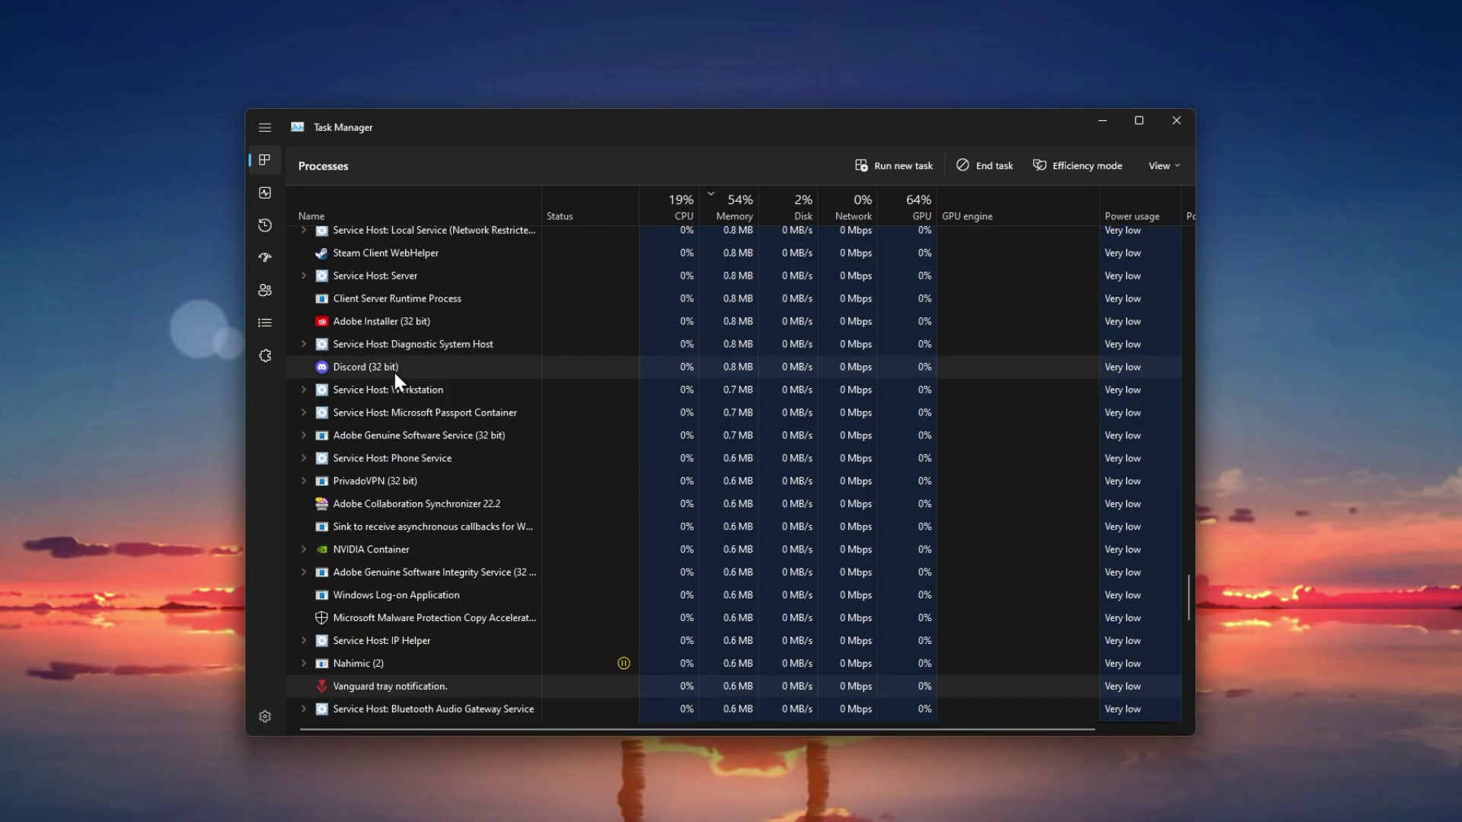
pyautogui.rightClick(402, 539)
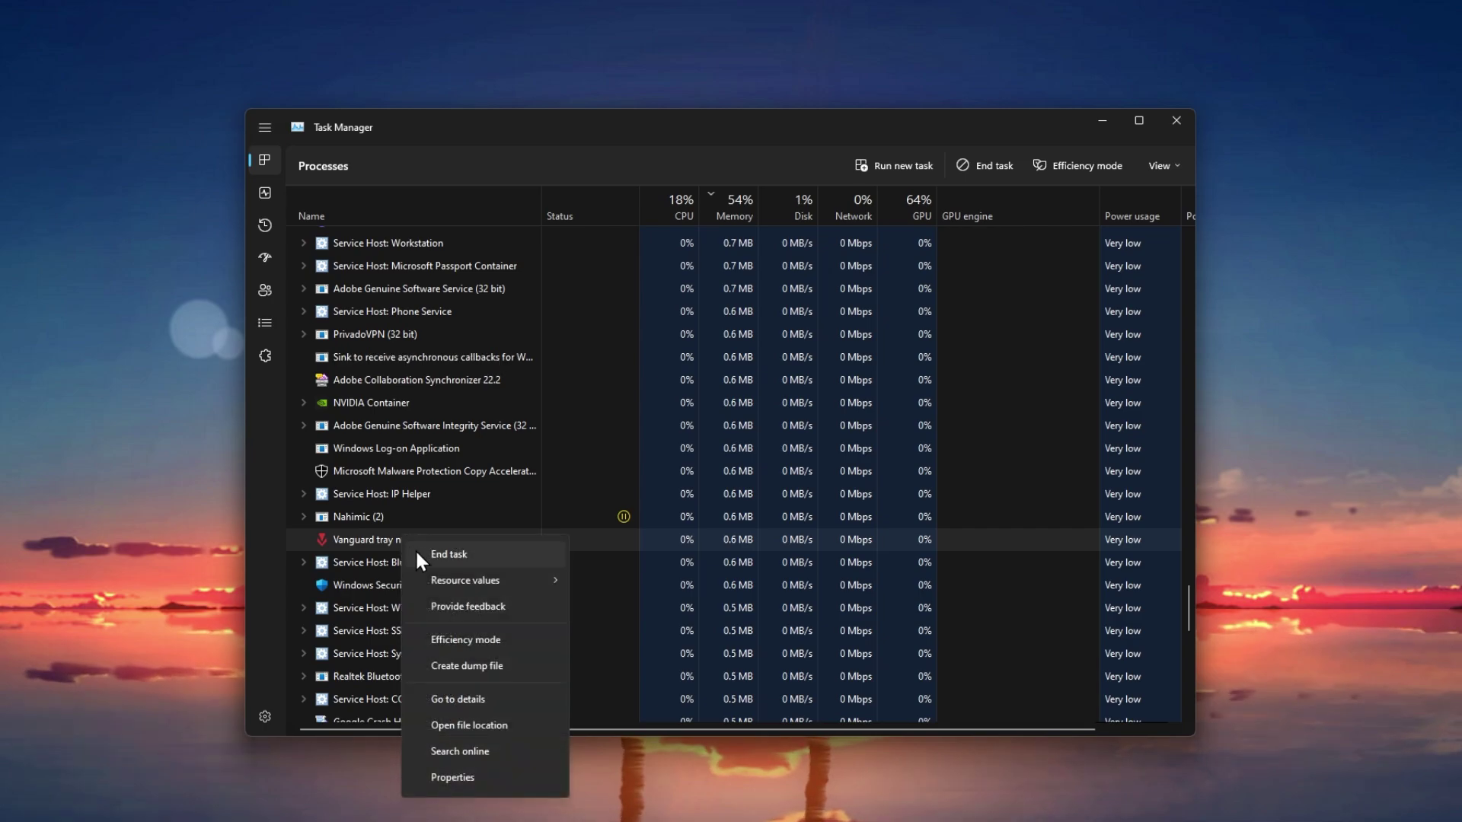
pyautogui.click(415, 550)
pyautogui.scroll(5, 408, 510)
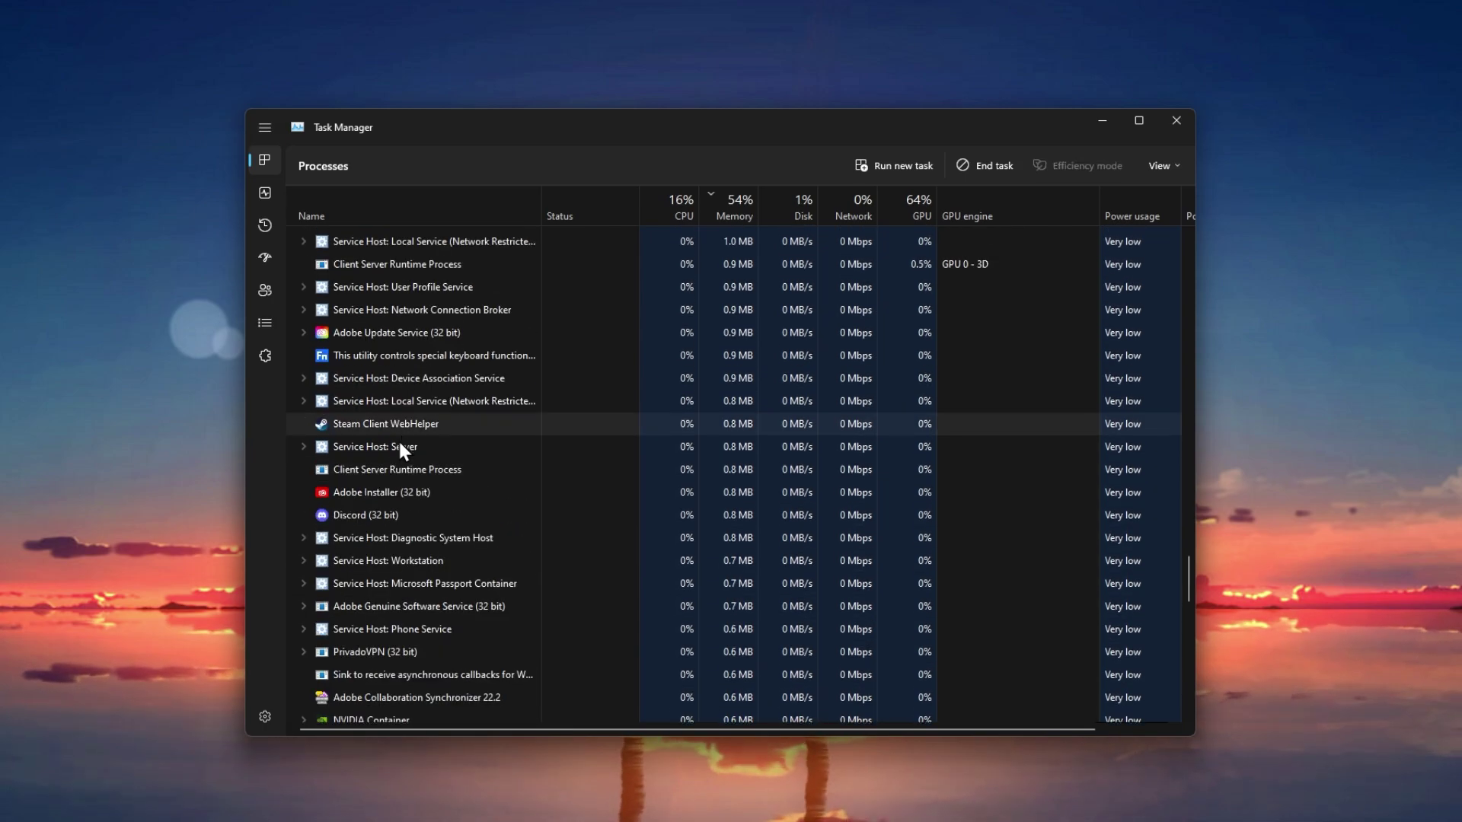
pyautogui.scroll(4, 392, 380)
pyautogui.scroll(2, 393, 377)
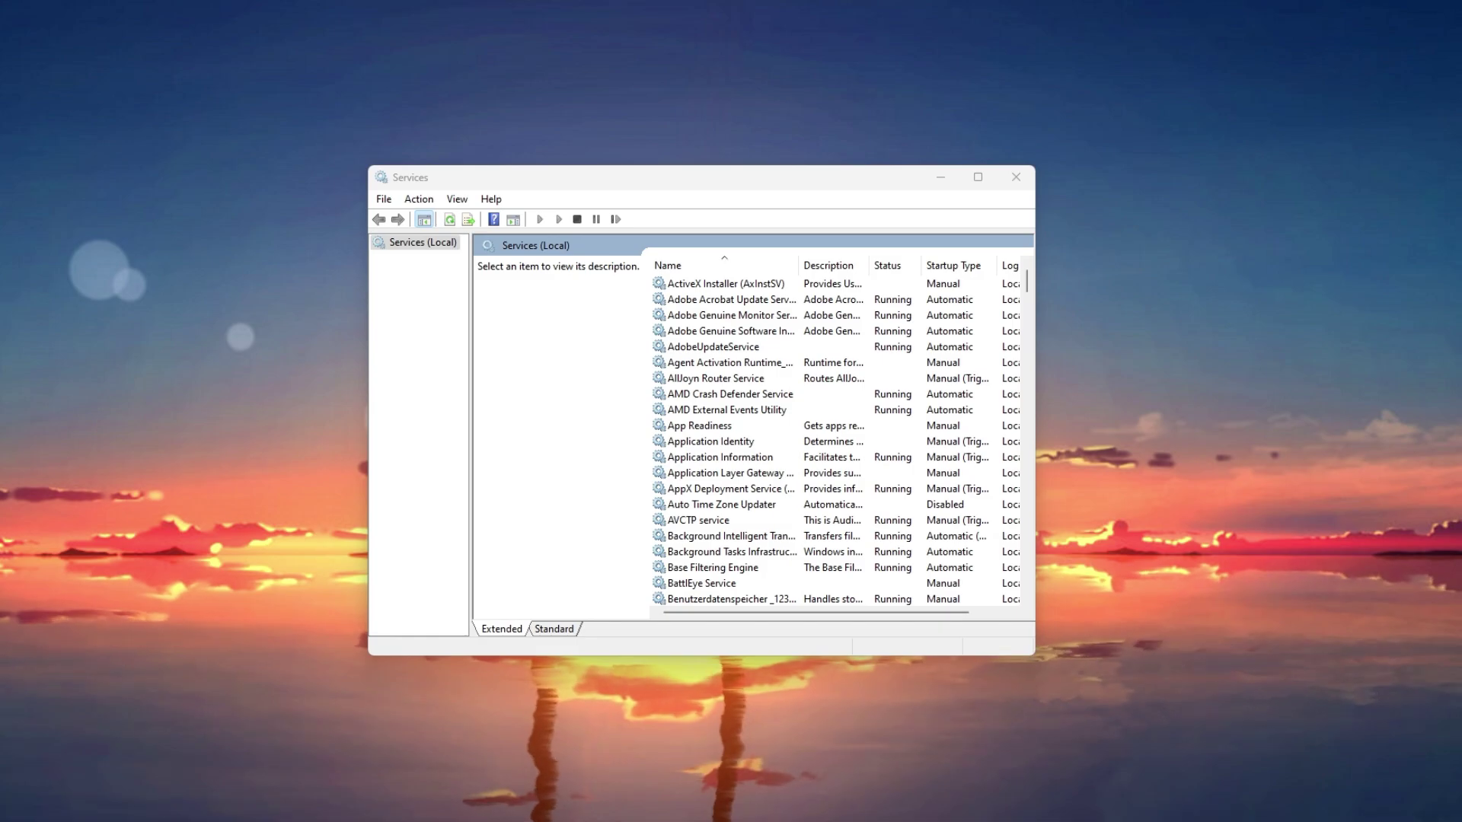
# Jump to the vgc service in the Services list and open its Properties.
pyautogui.click(784, 368)
pyautogui.press('v')
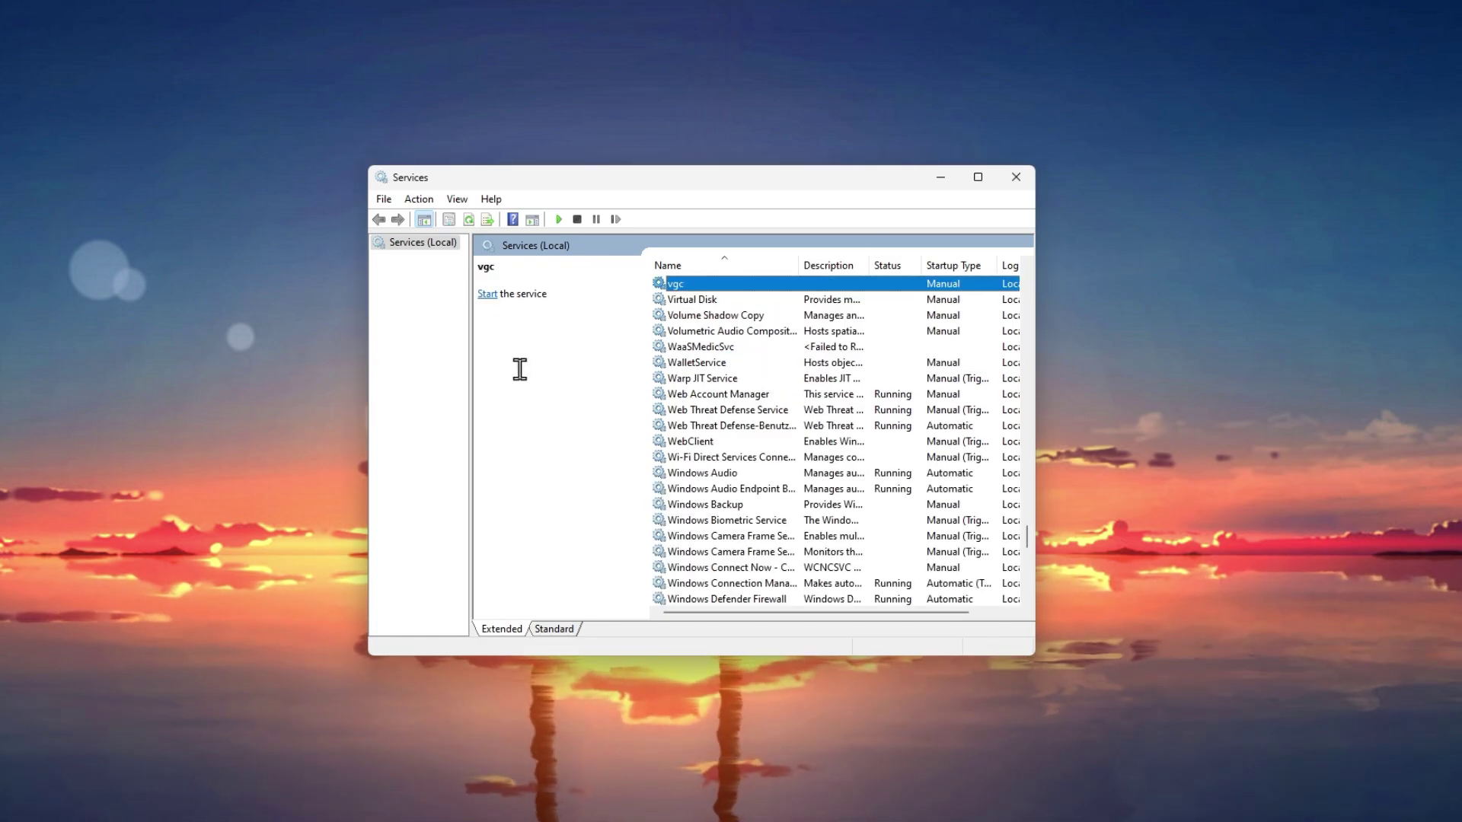
pyautogui.rightClick(739, 288)
pyautogui.click(755, 441)
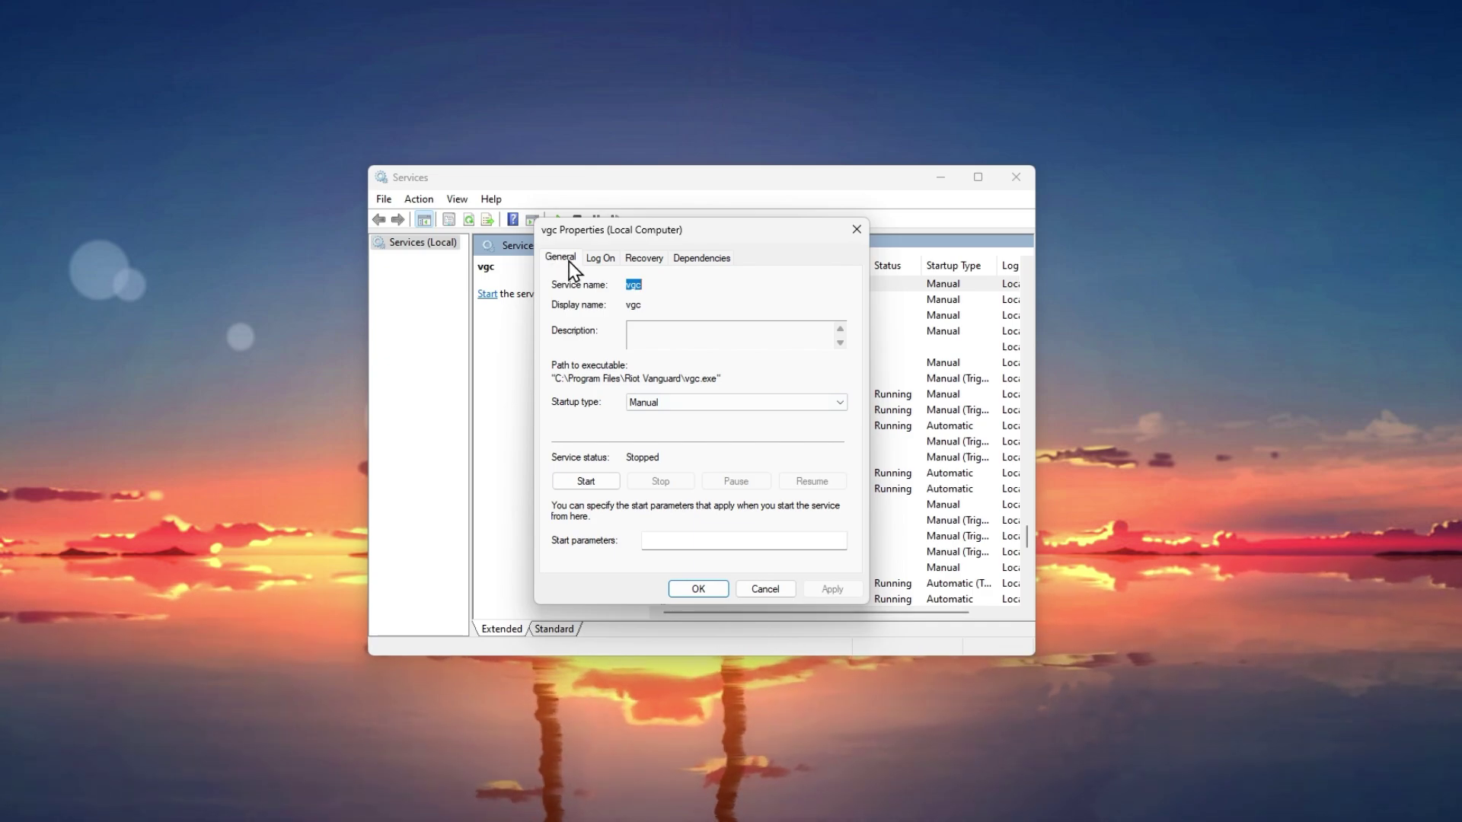
# Set vgc's startup type to Automatic, start the service, and apply and confirm.
pyautogui.click(652, 403)
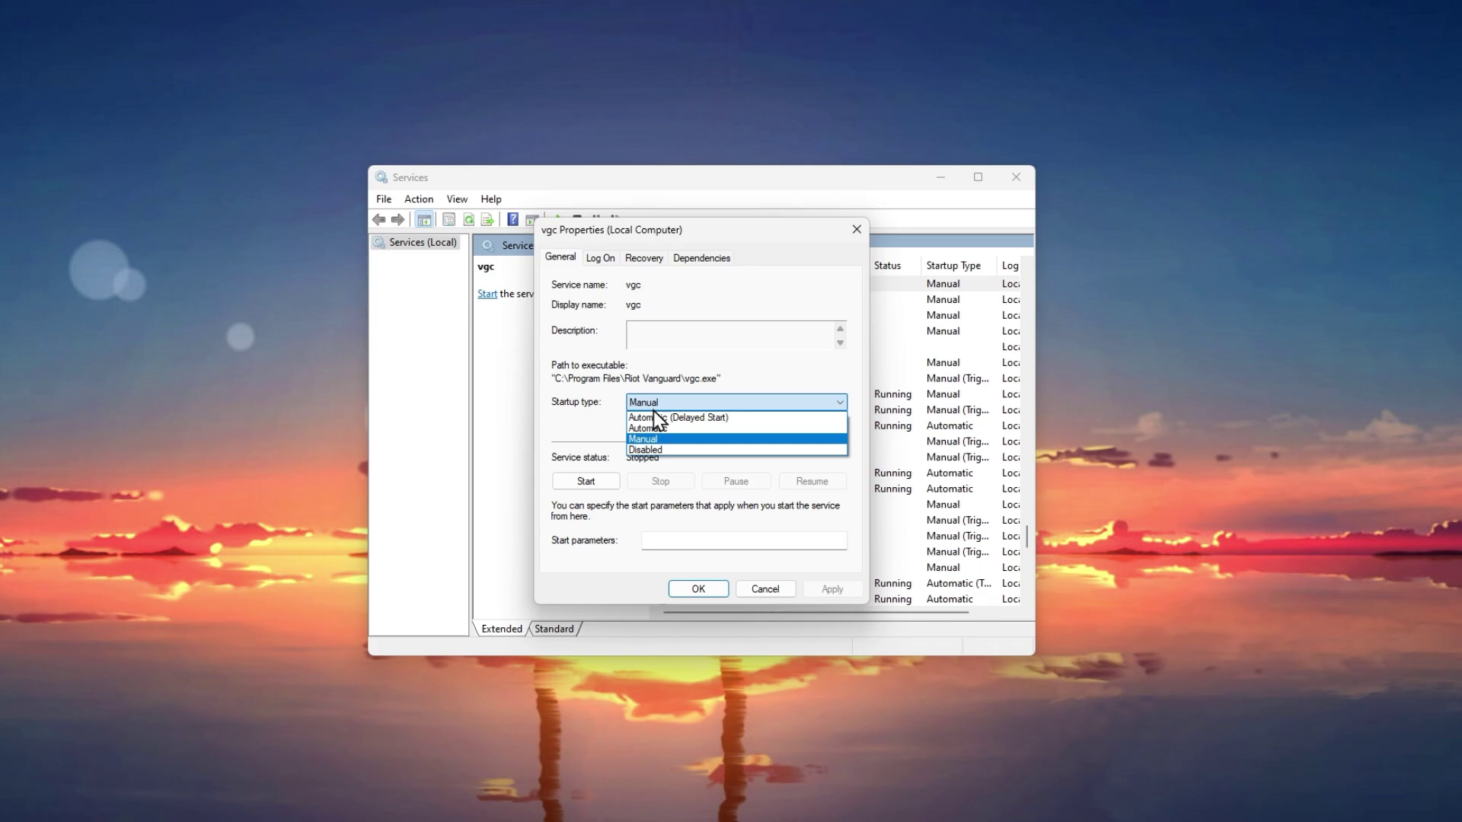
pyautogui.click(653, 428)
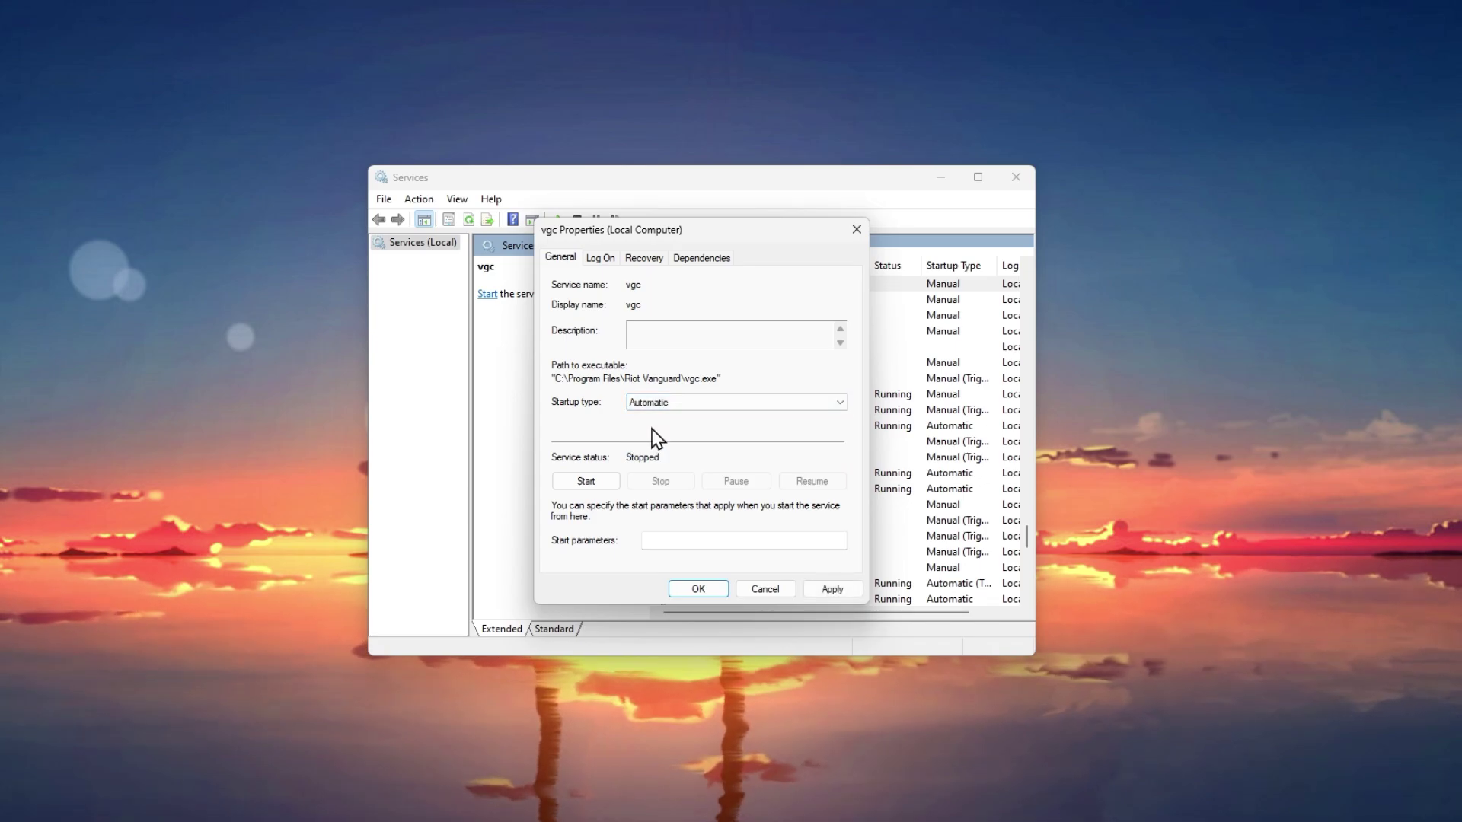
pyautogui.click(609, 484)
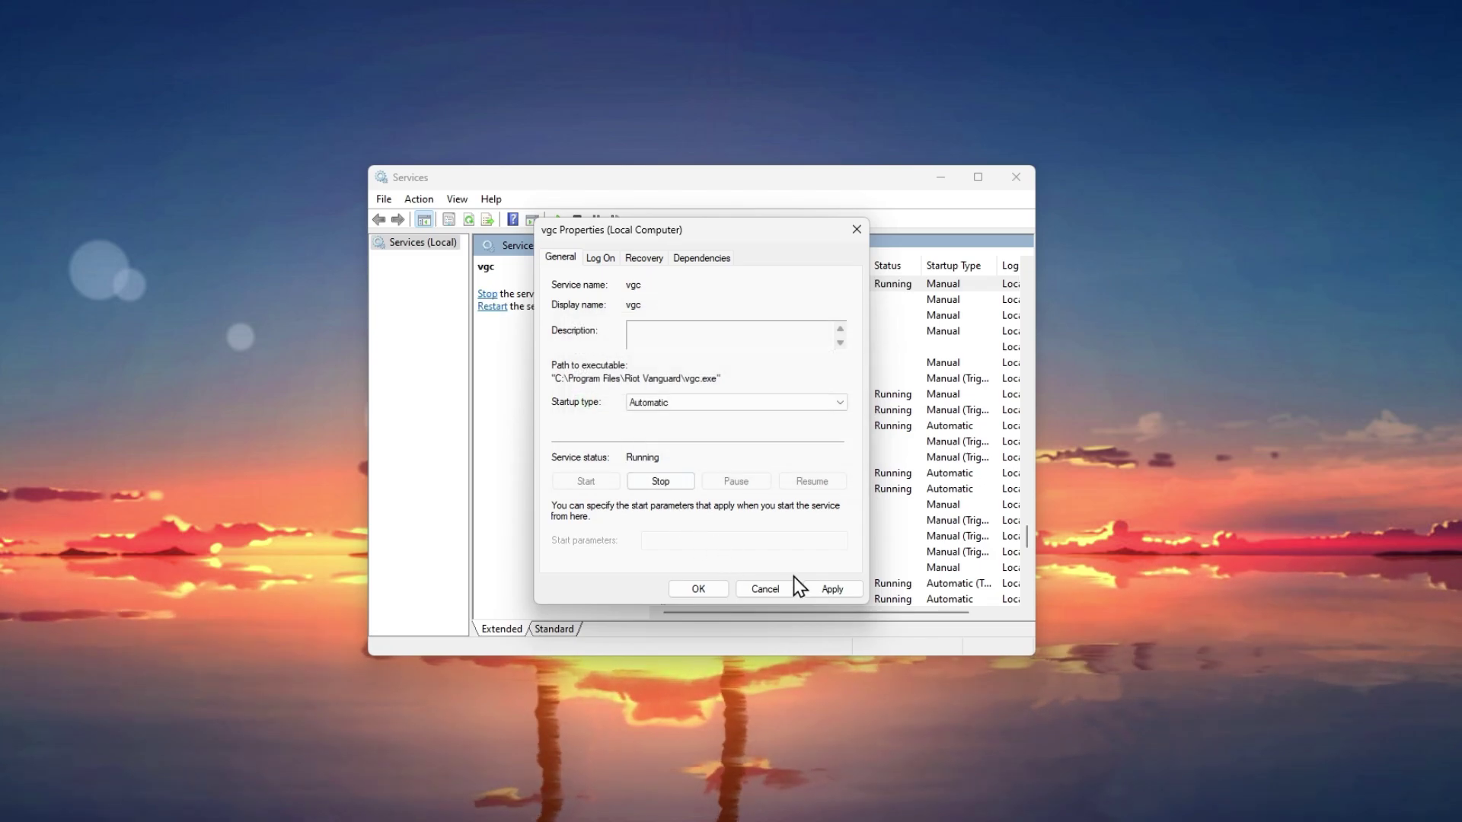
pyautogui.click(818, 588)
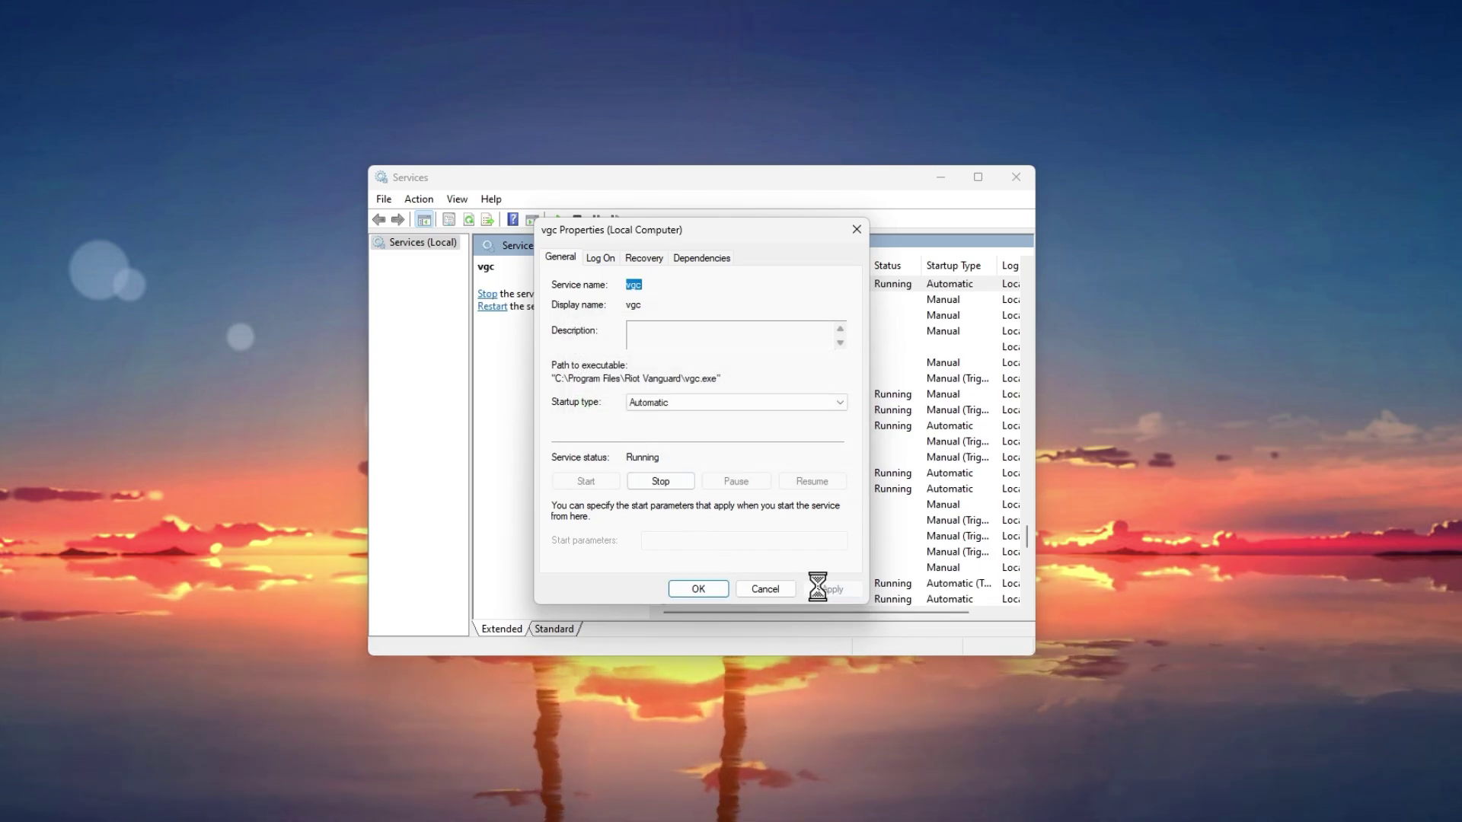
pyautogui.click(692, 589)
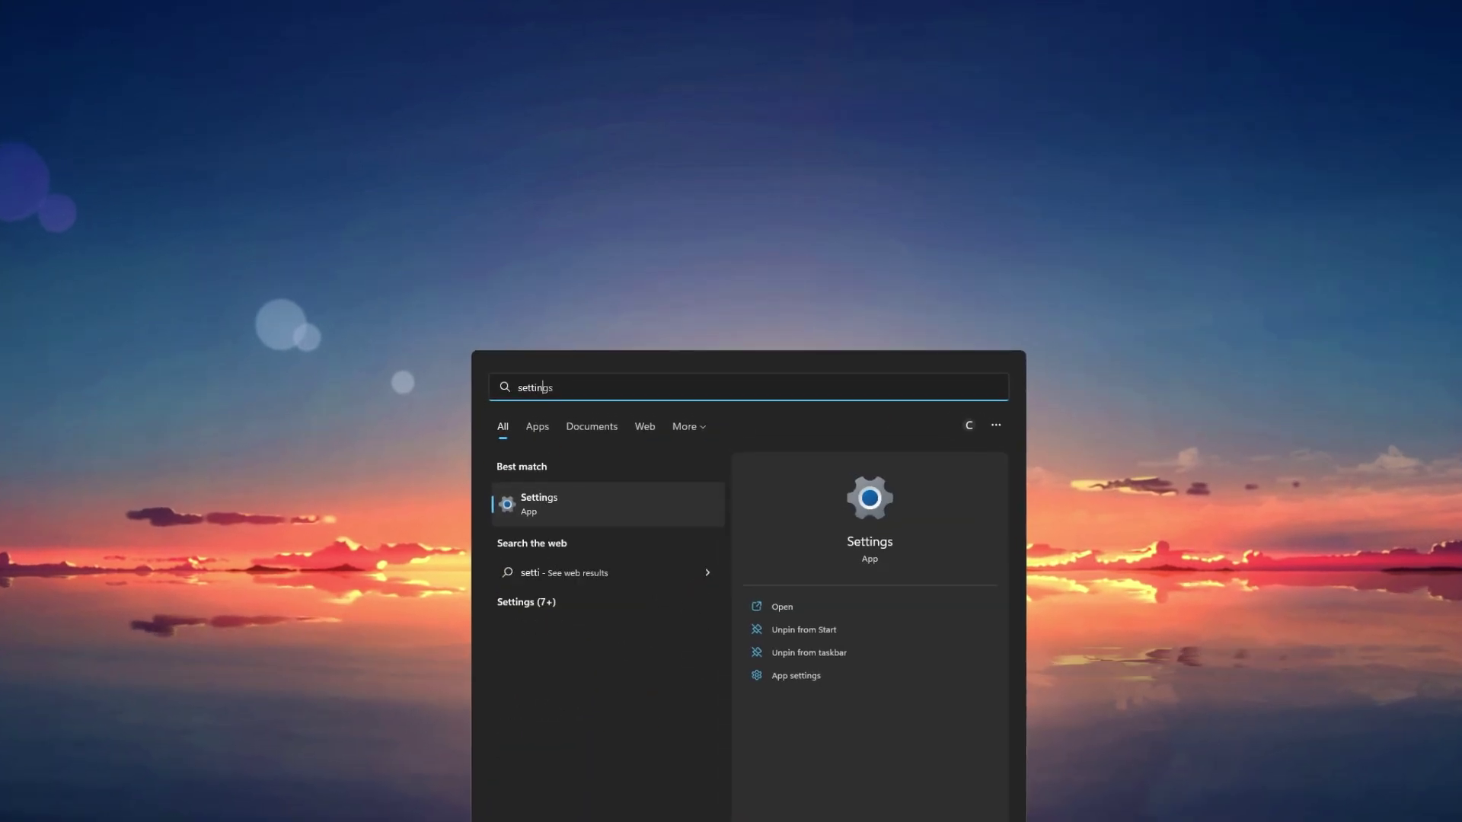
# Open Settings' Installed apps, filter all drives by 'vanguard', and show Riot Vanguard's options.
pyautogui.press('Return')
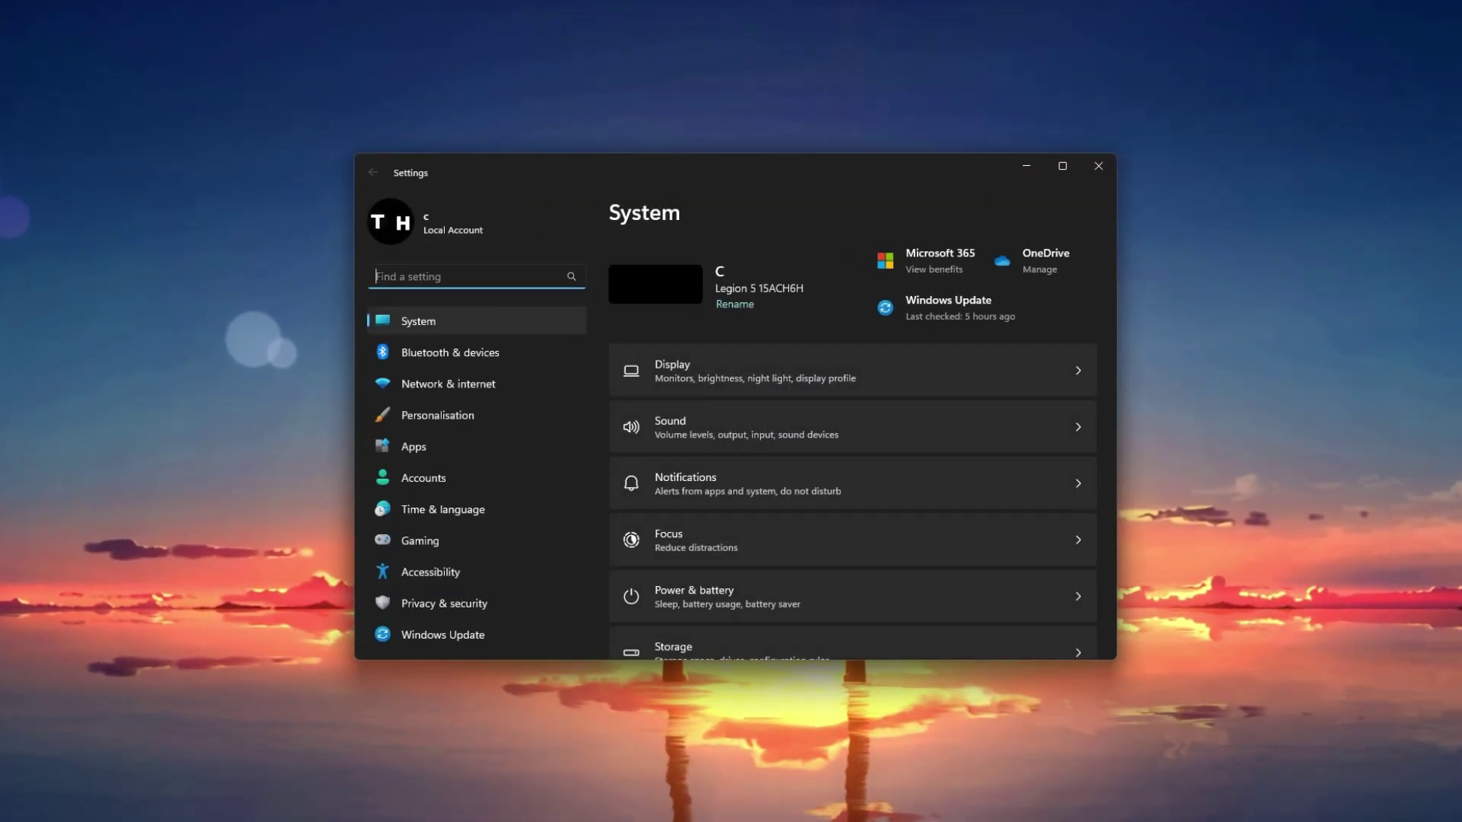
pyautogui.click(441, 449)
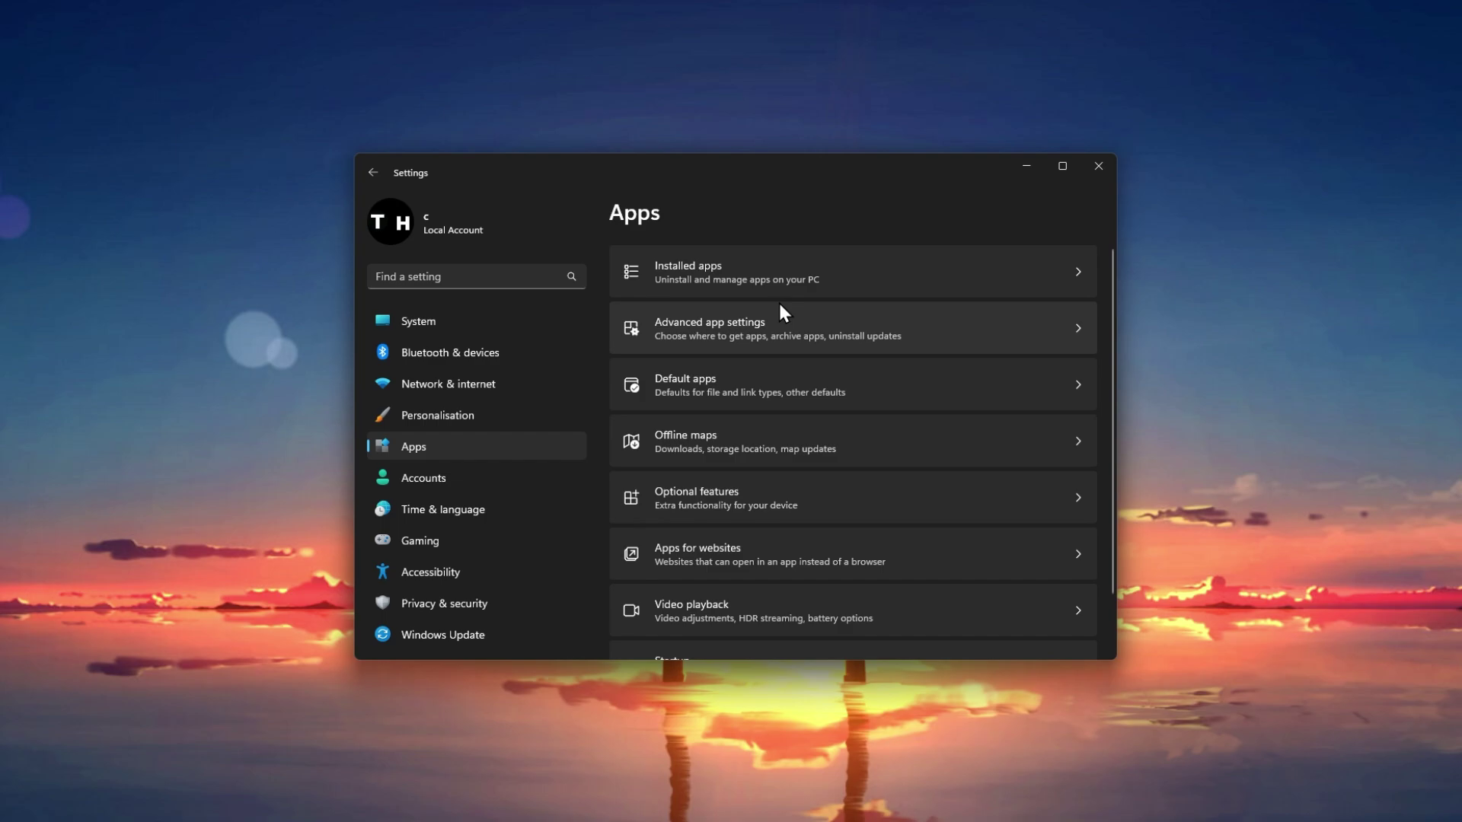
pyautogui.click(847, 279)
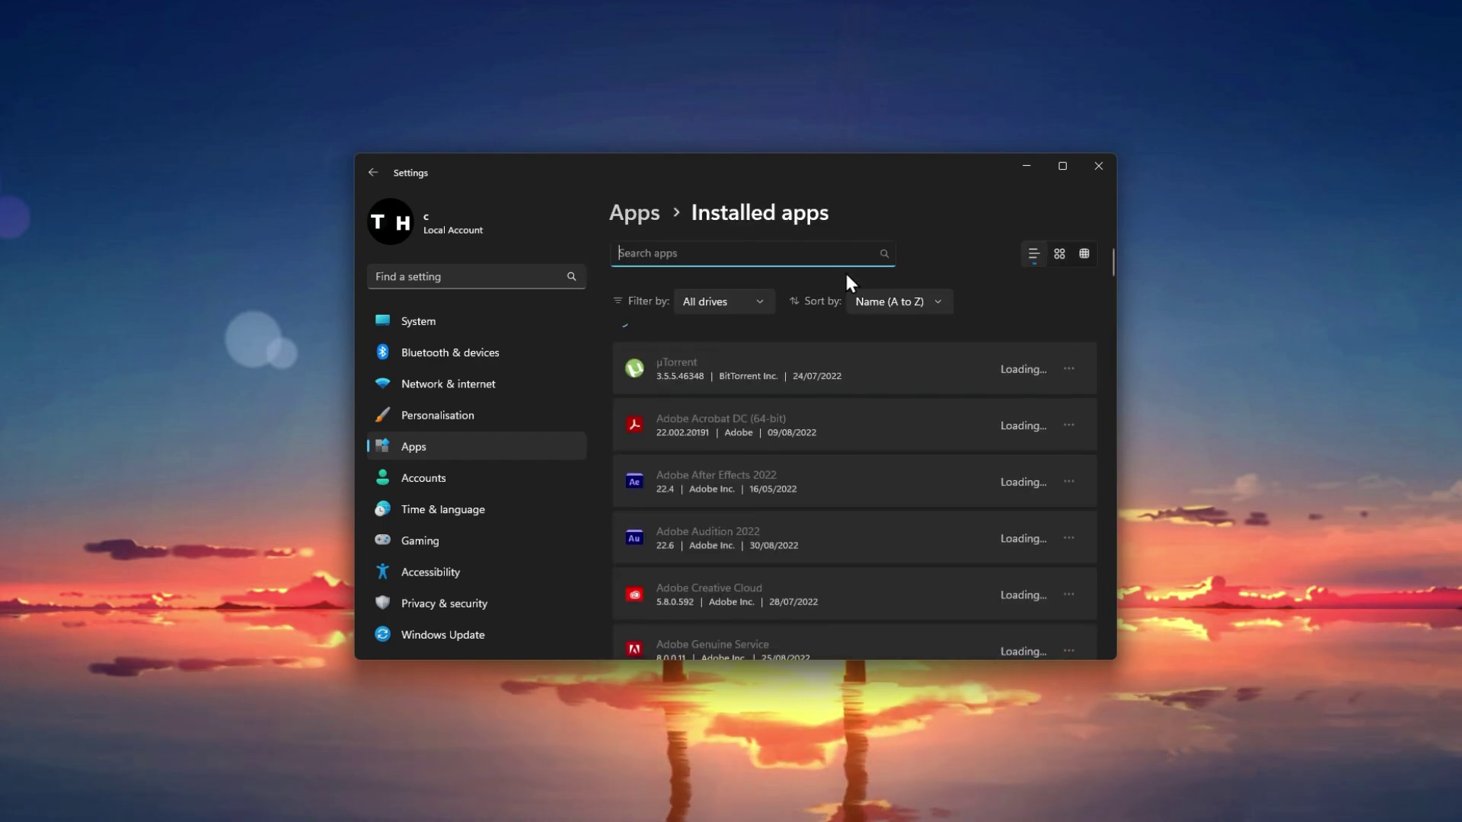
pyautogui.click(723, 302)
pyautogui.click(727, 251)
pyautogui.write('v')
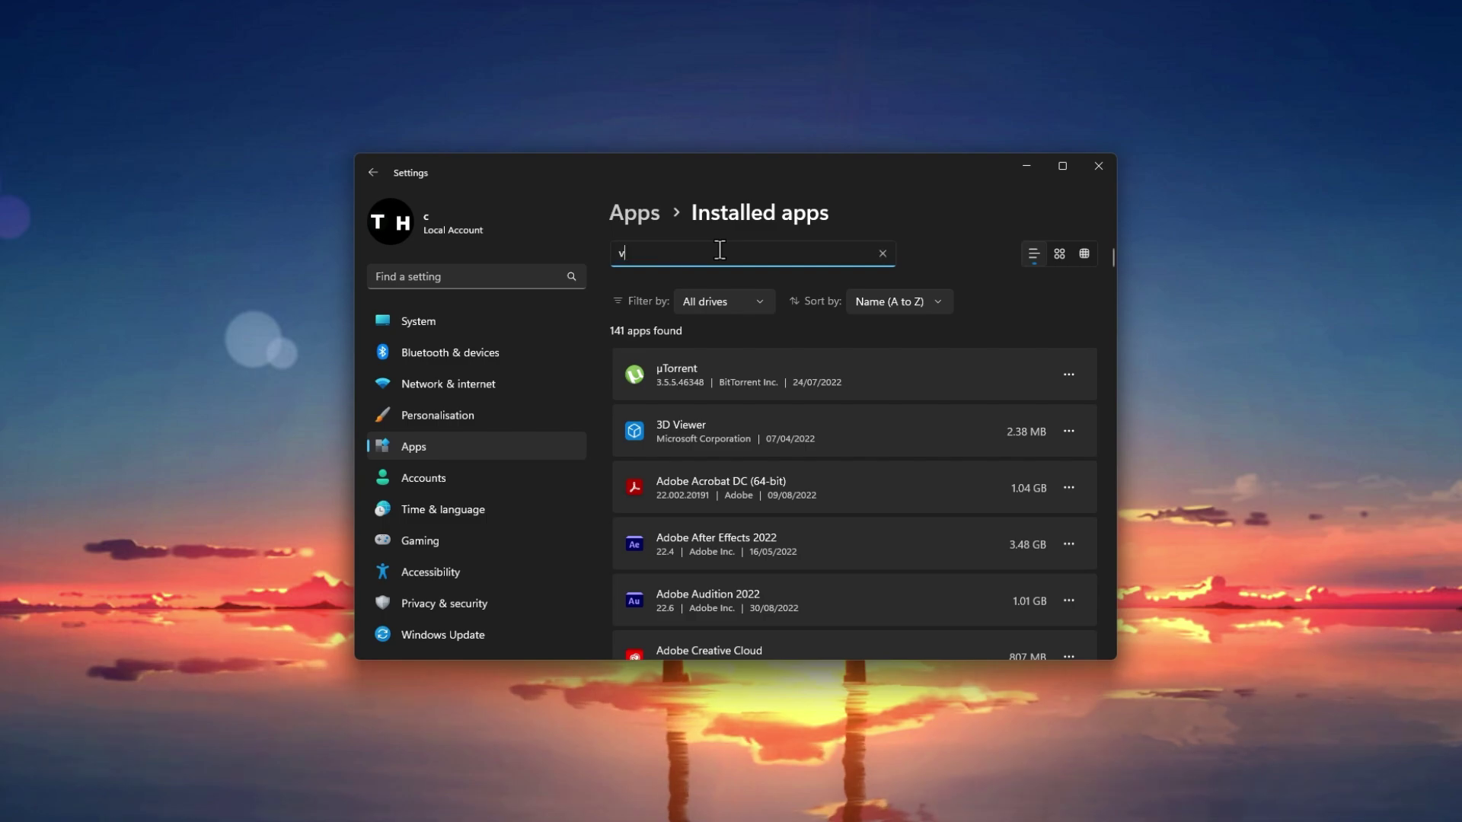
pyautogui.write('anguard')
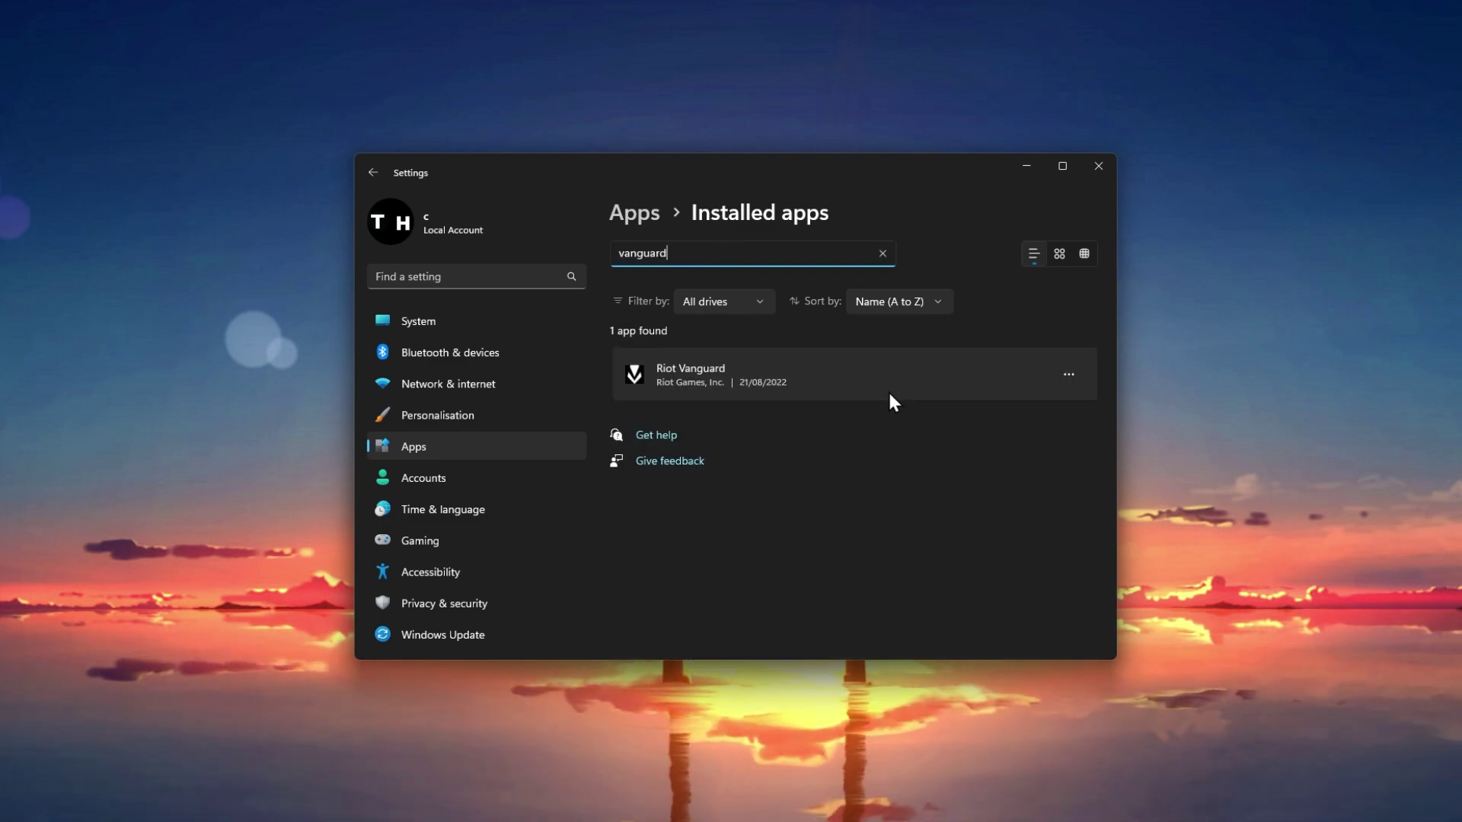
pyautogui.click(1068, 374)
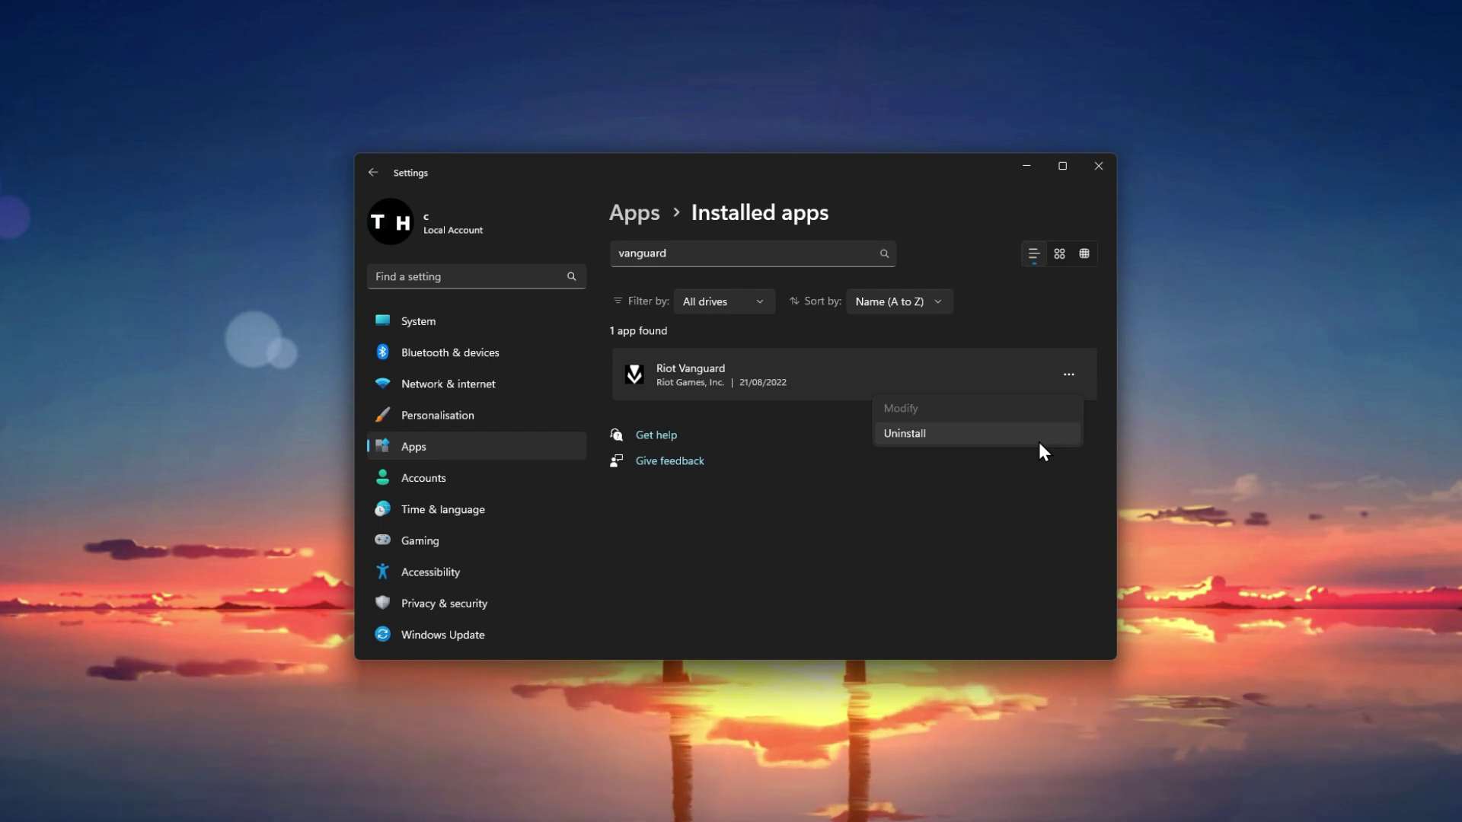
# Dismiss the Riot Vanguard menu and open the Temporary files page under Storage.
pyautogui.click(974, 586)
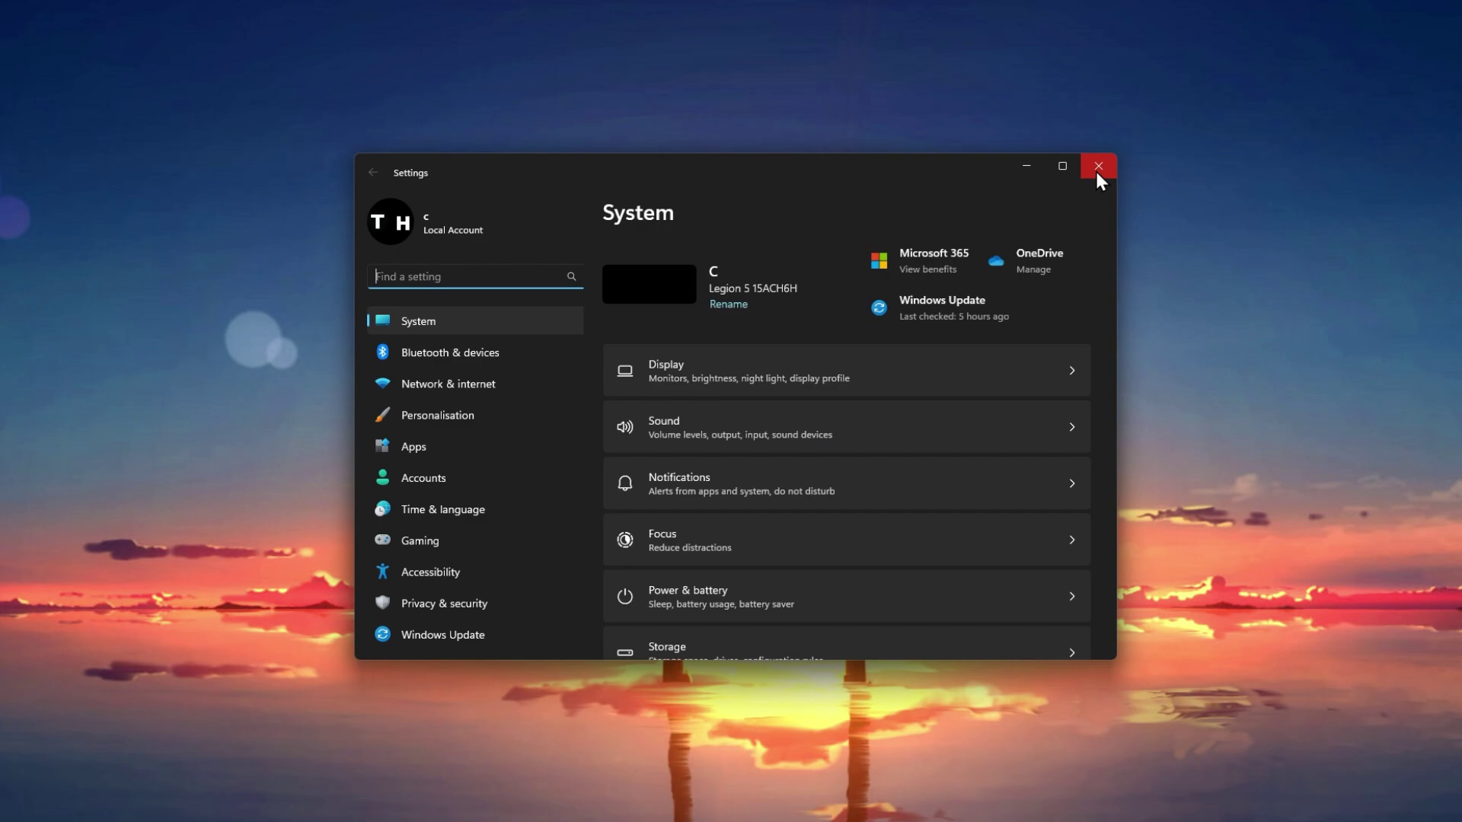
pyautogui.scroll(-2, 632, 347)
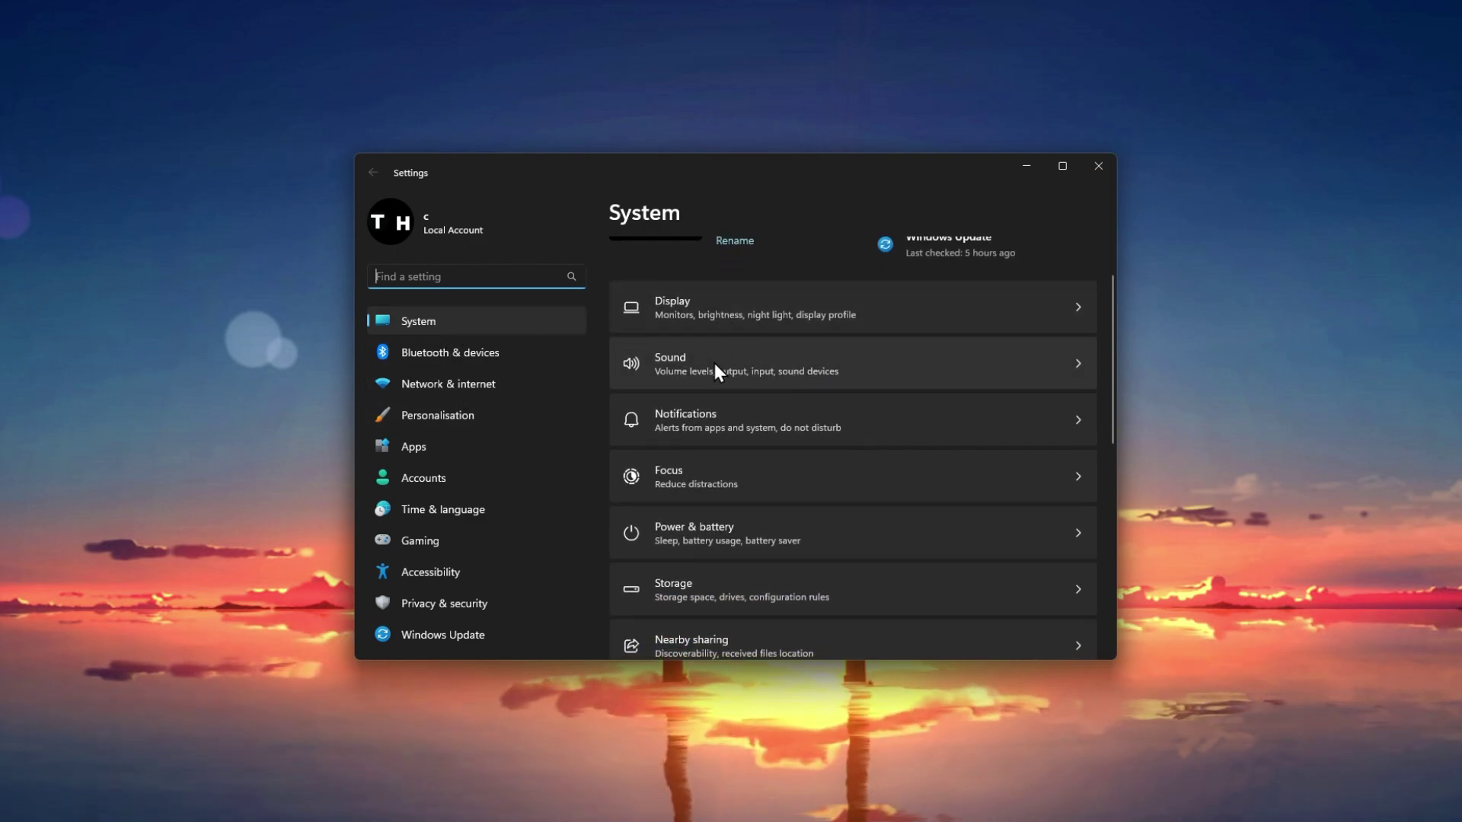
pyautogui.click(724, 600)
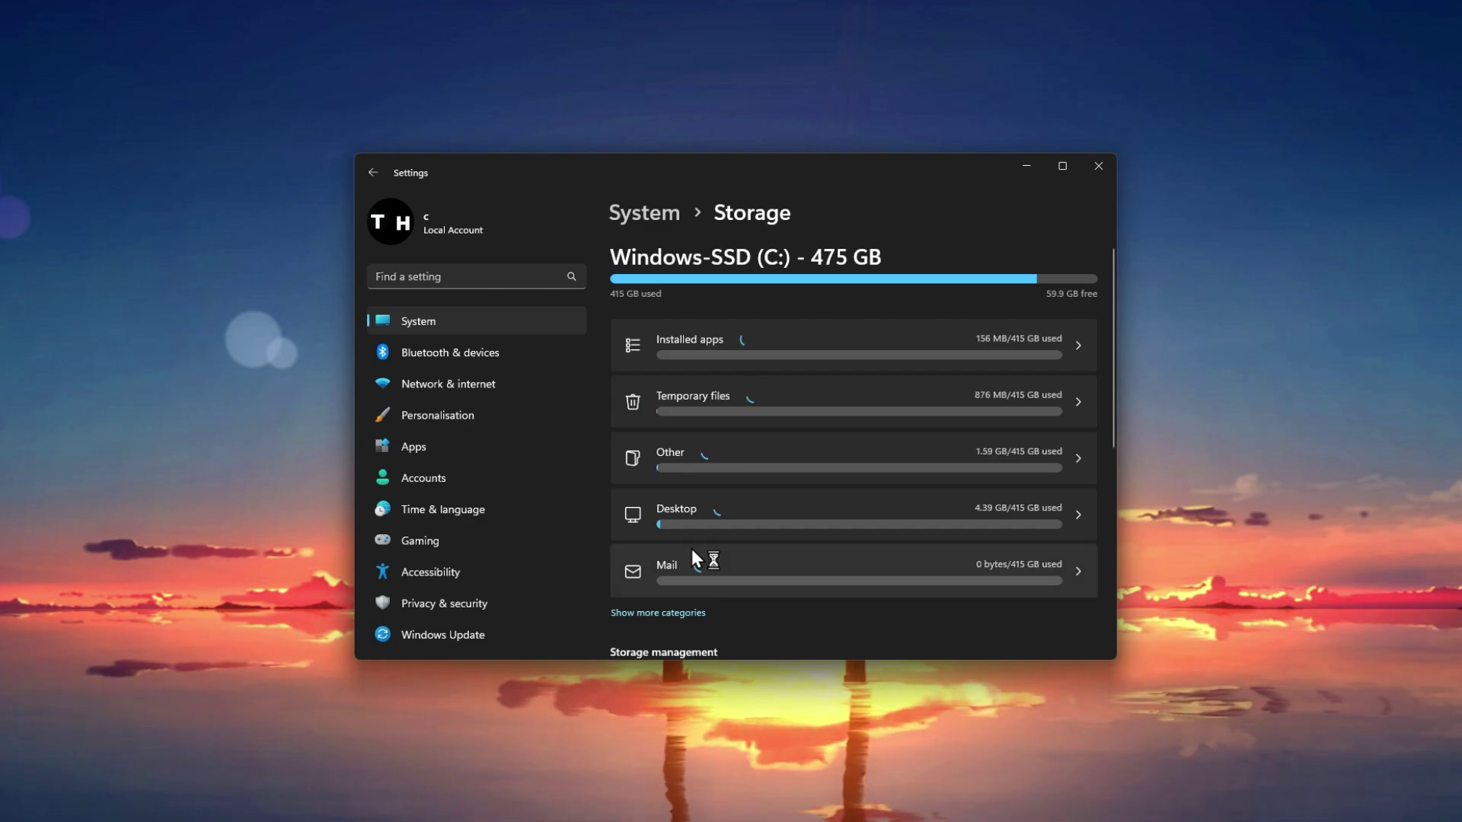
pyautogui.click(685, 403)
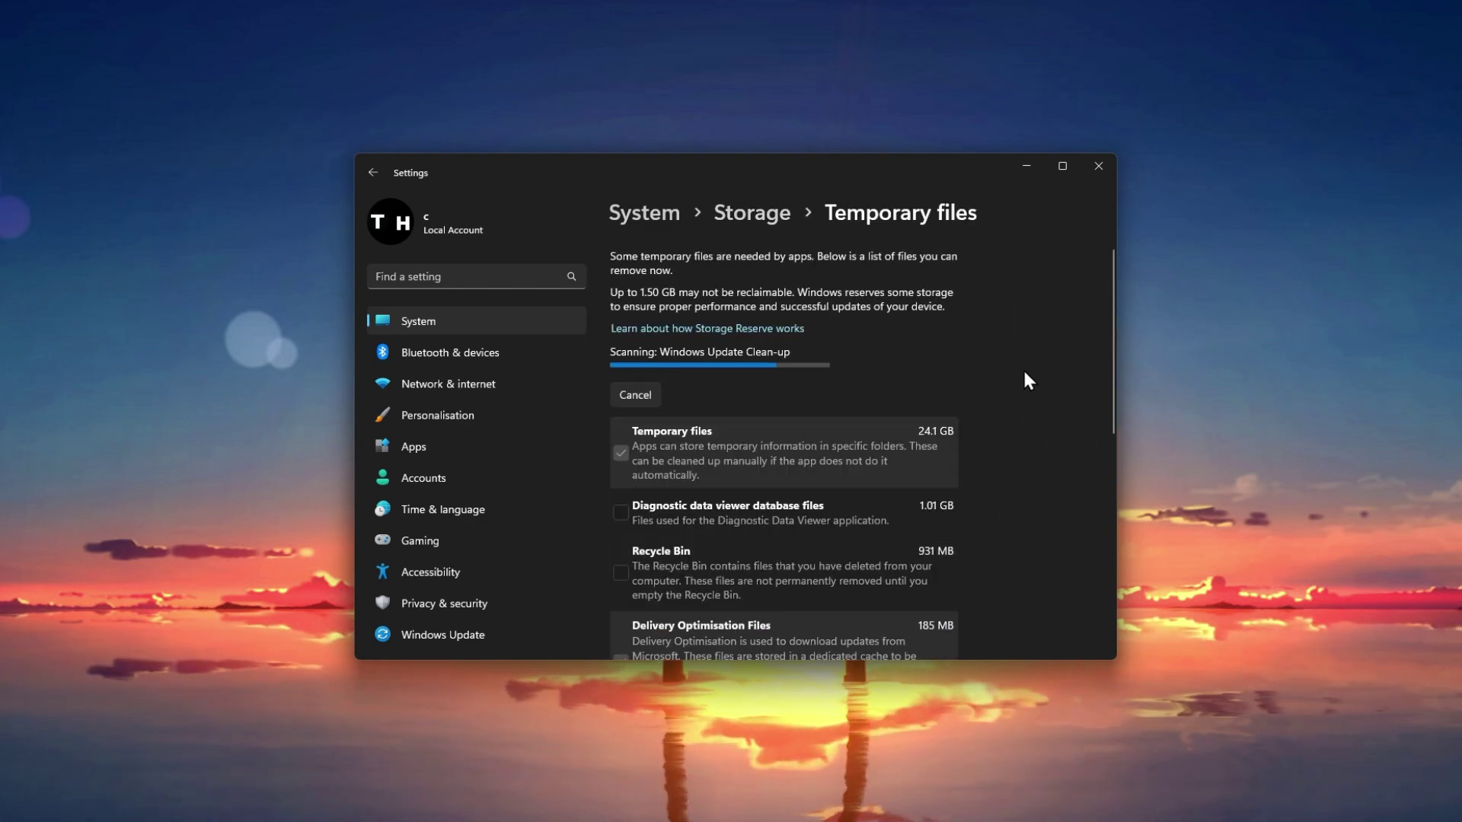
# Untick Delivery Optimisation, Thumbnails, Defender and Temporary Internet Files, then remove the 24.1 GB of temporary files.
pyautogui.scroll(-3, 1024, 372)
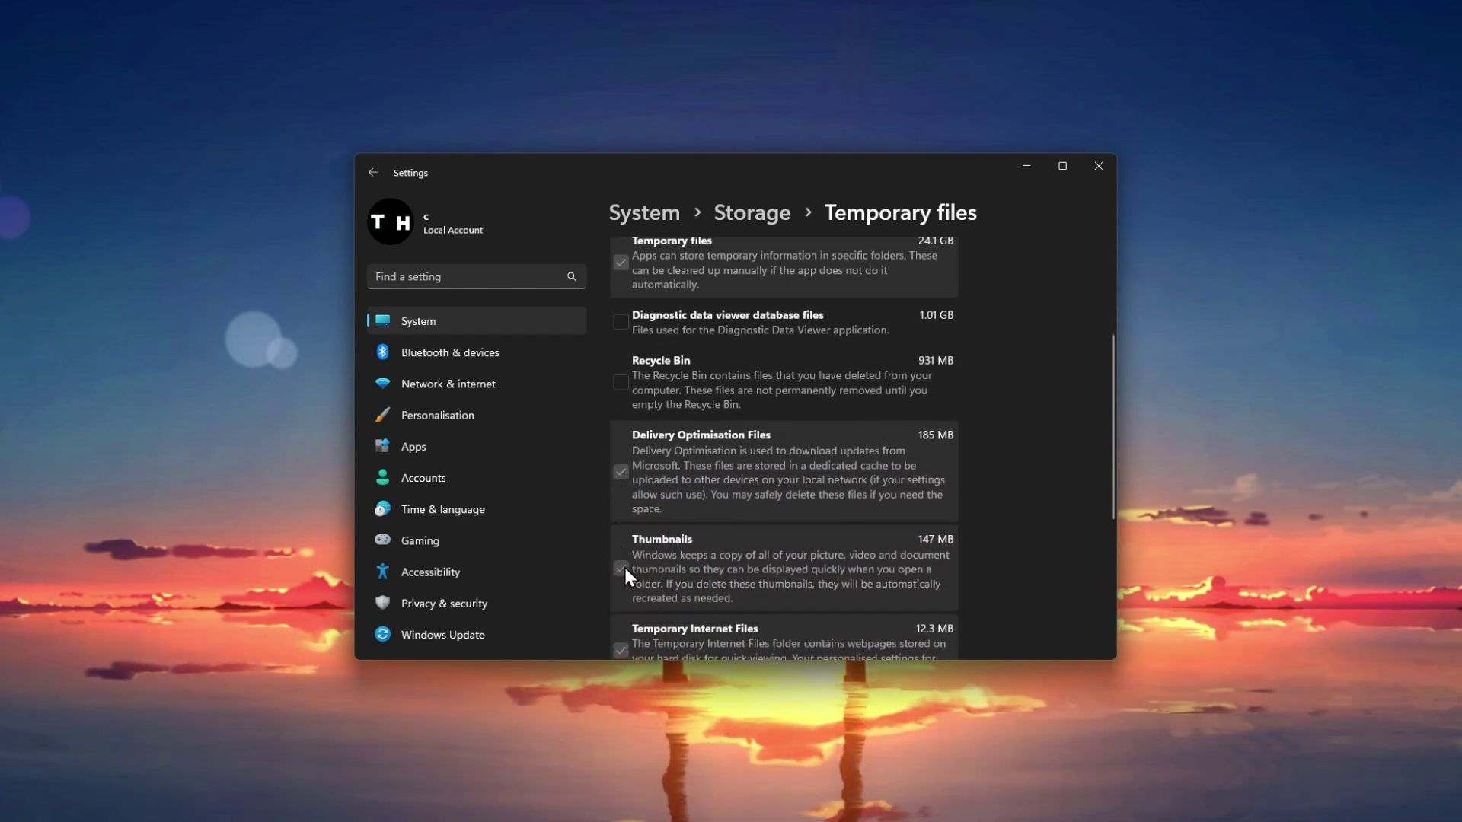
pyautogui.scroll(-2, 645, 427)
pyautogui.click(643, 427)
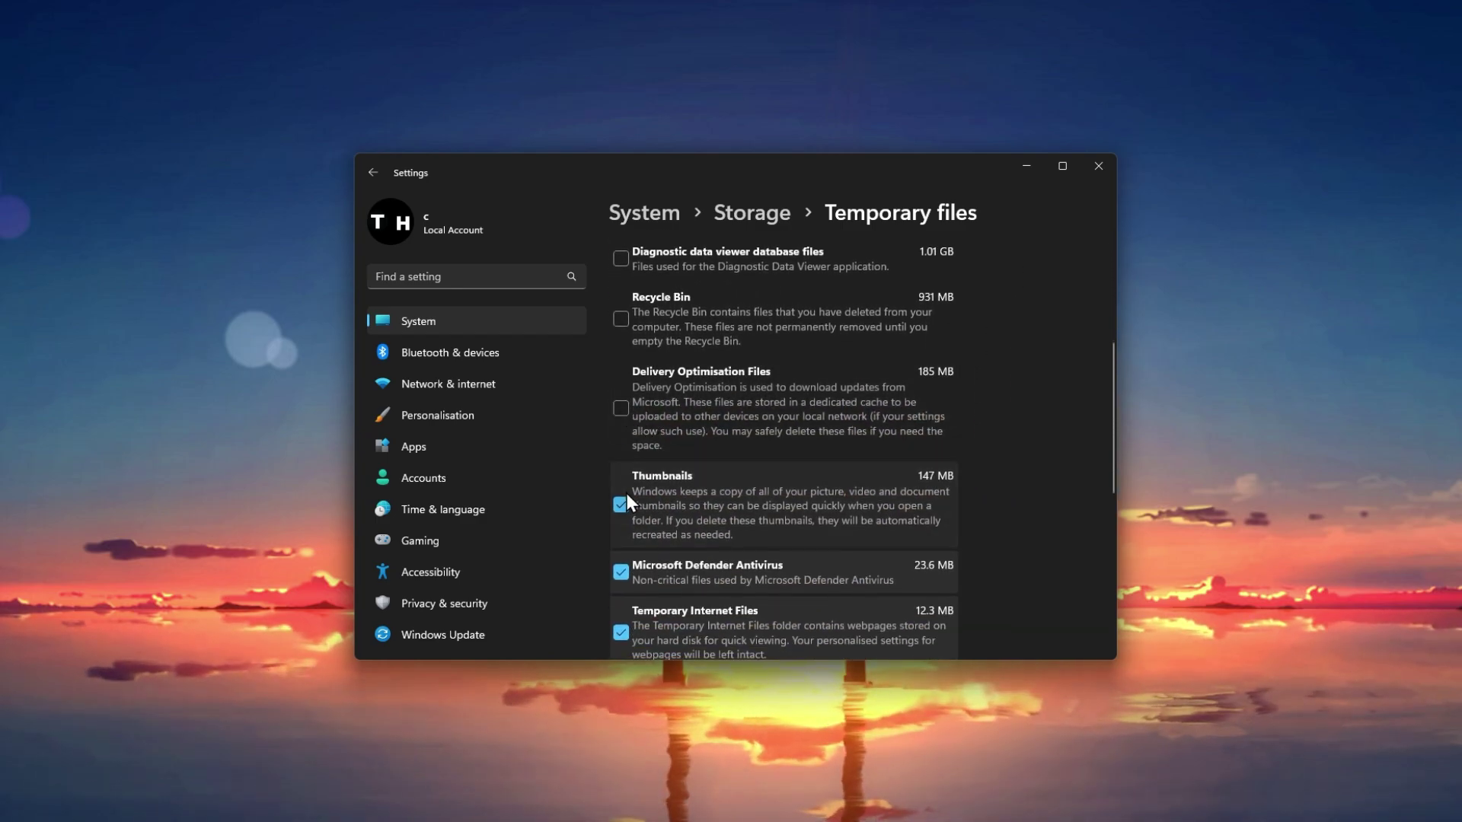
pyautogui.click(622, 504)
pyautogui.click(620, 572)
pyautogui.click(620, 633)
pyautogui.scroll(5, 746, 554)
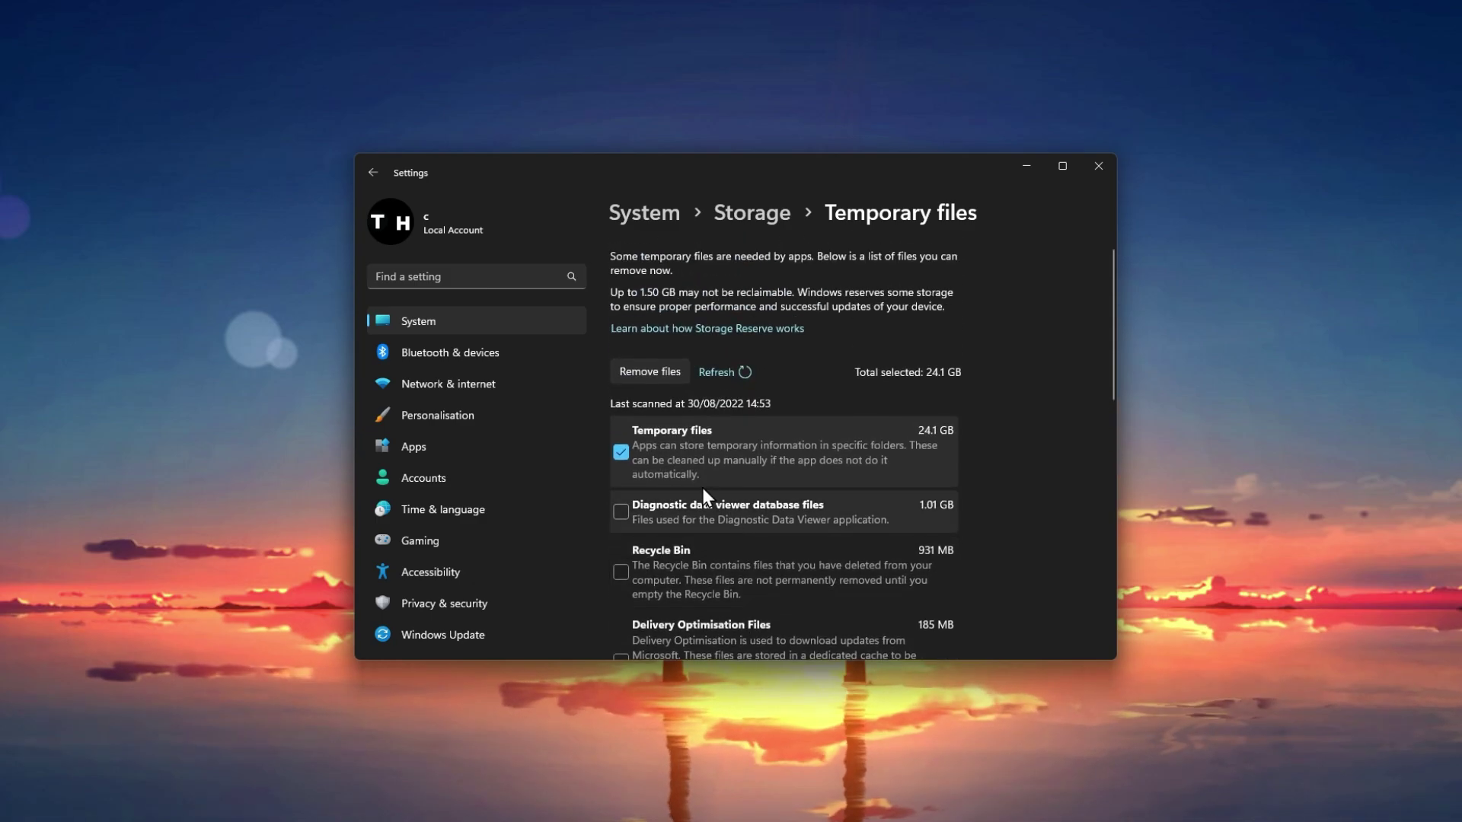
pyautogui.click(652, 372)
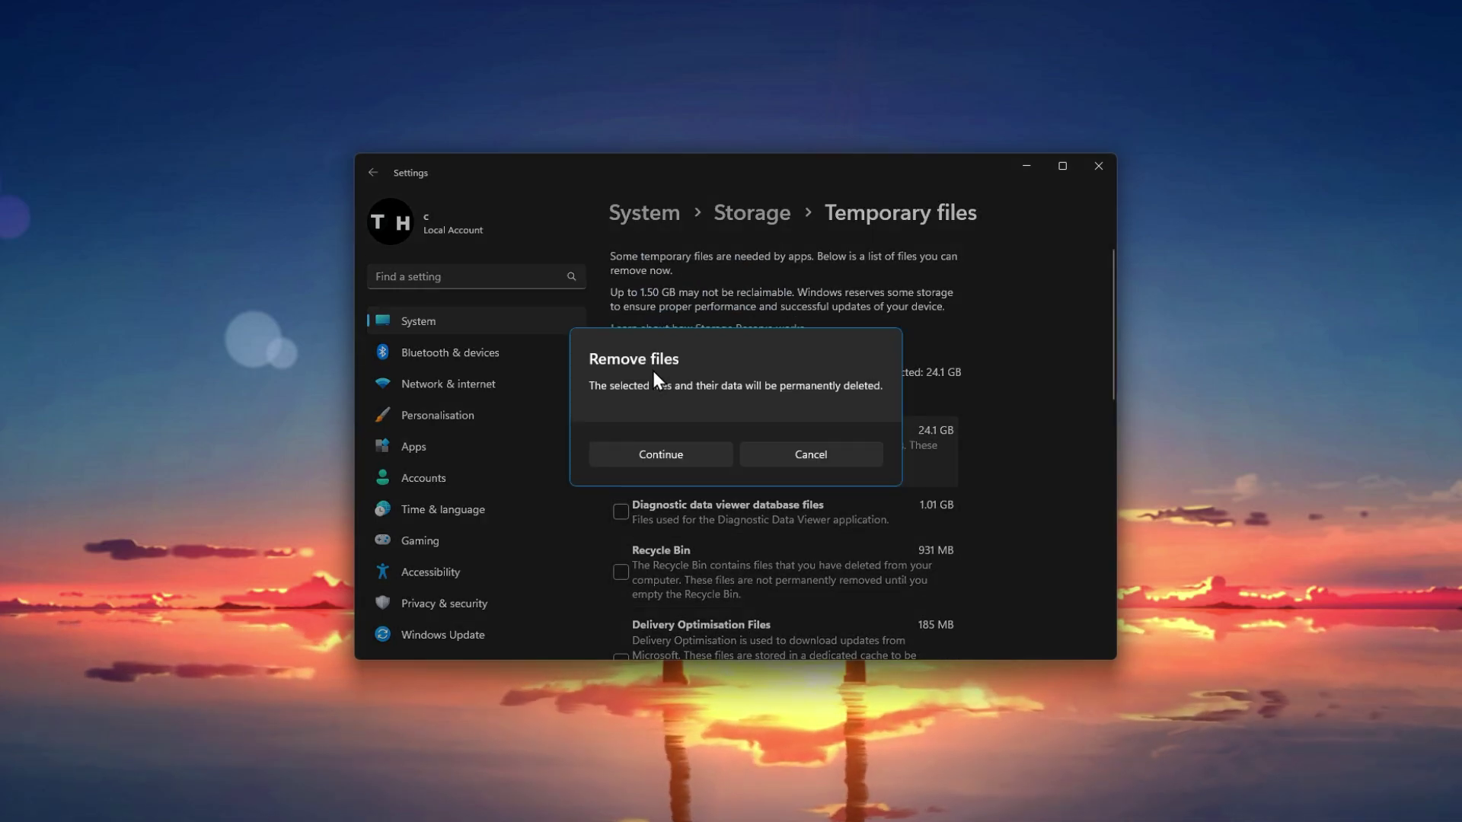
pyautogui.click(679, 450)
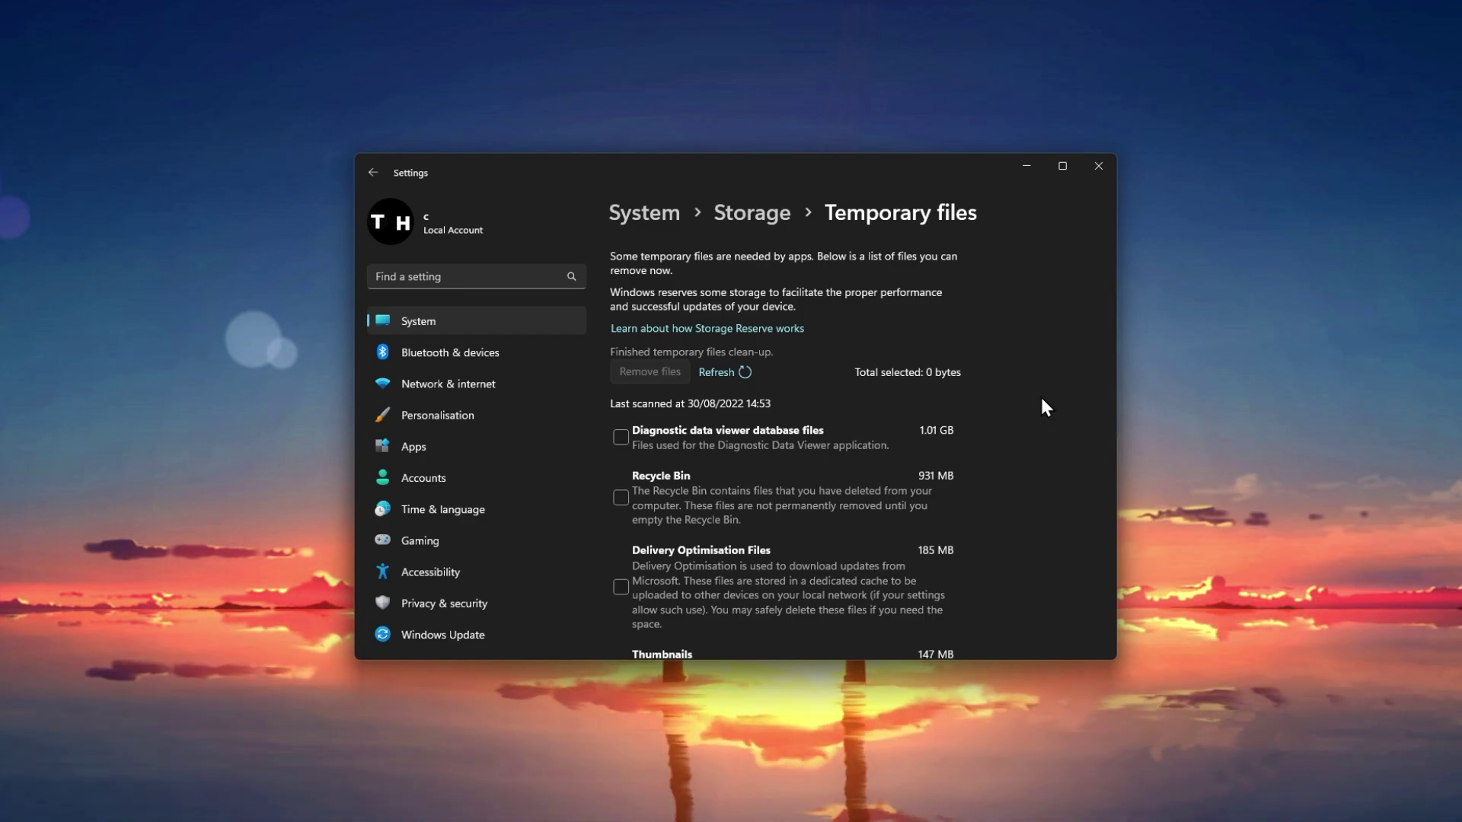
# Go to the Windows Update page and check for updates.
pyautogui.click(486, 641)
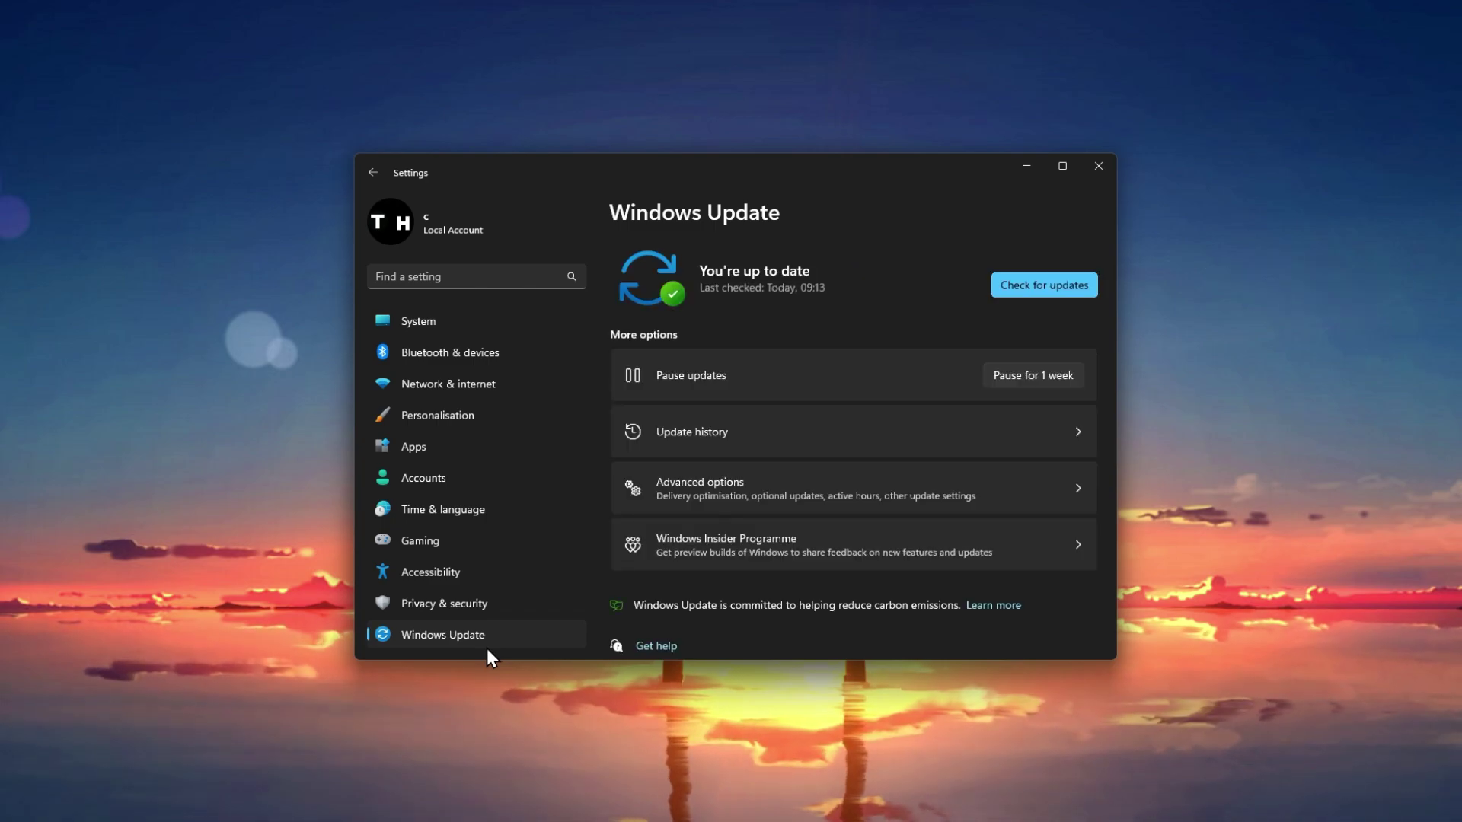
pyautogui.click(1001, 285)
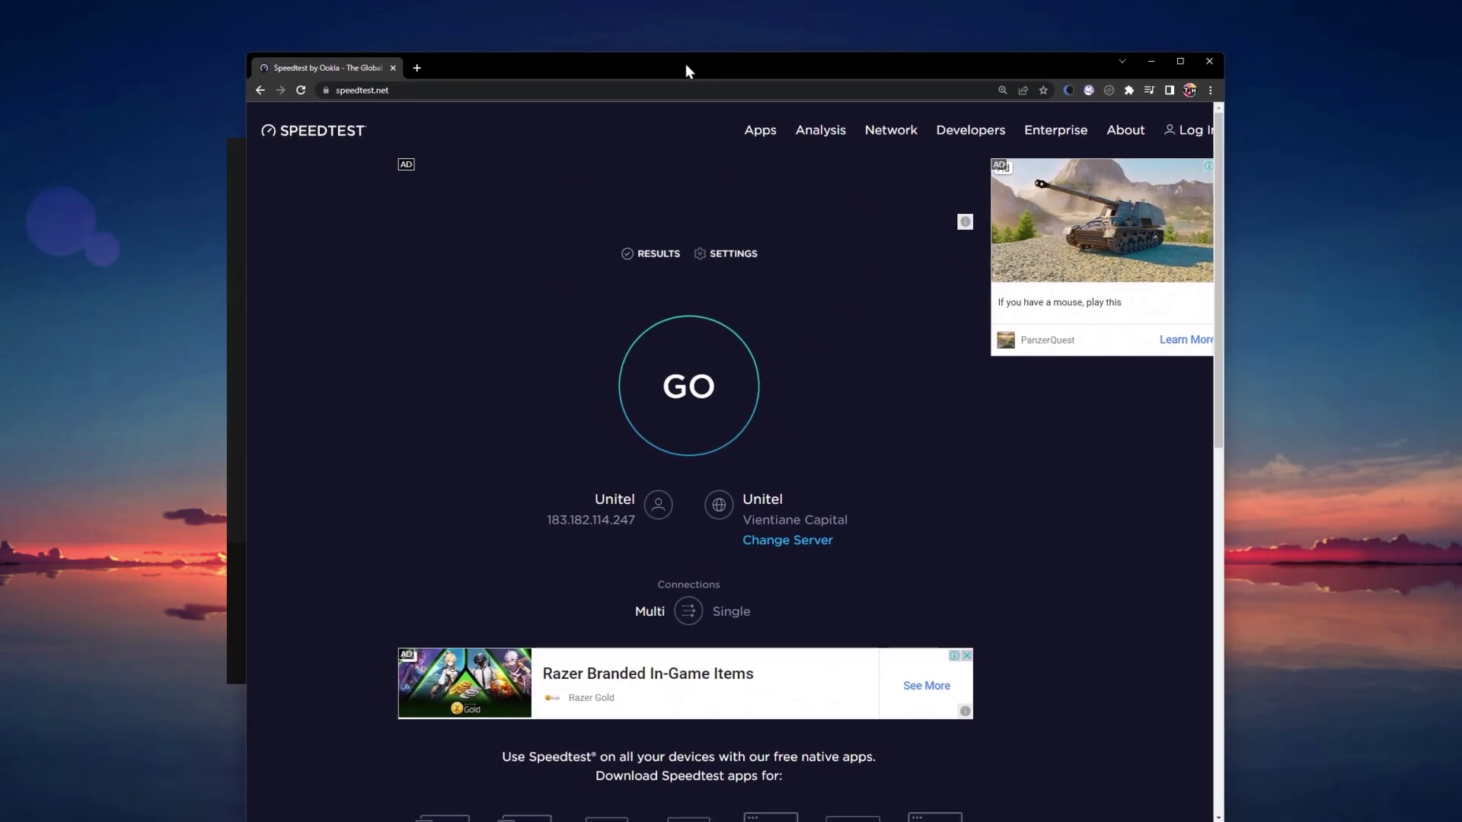
# Run the speedtest.net test, review the ping readings of 3, and close the browser.
pyautogui.moveTo(685, 62); pyautogui.dragTo(654, 52)
pyautogui.click(638, 316)
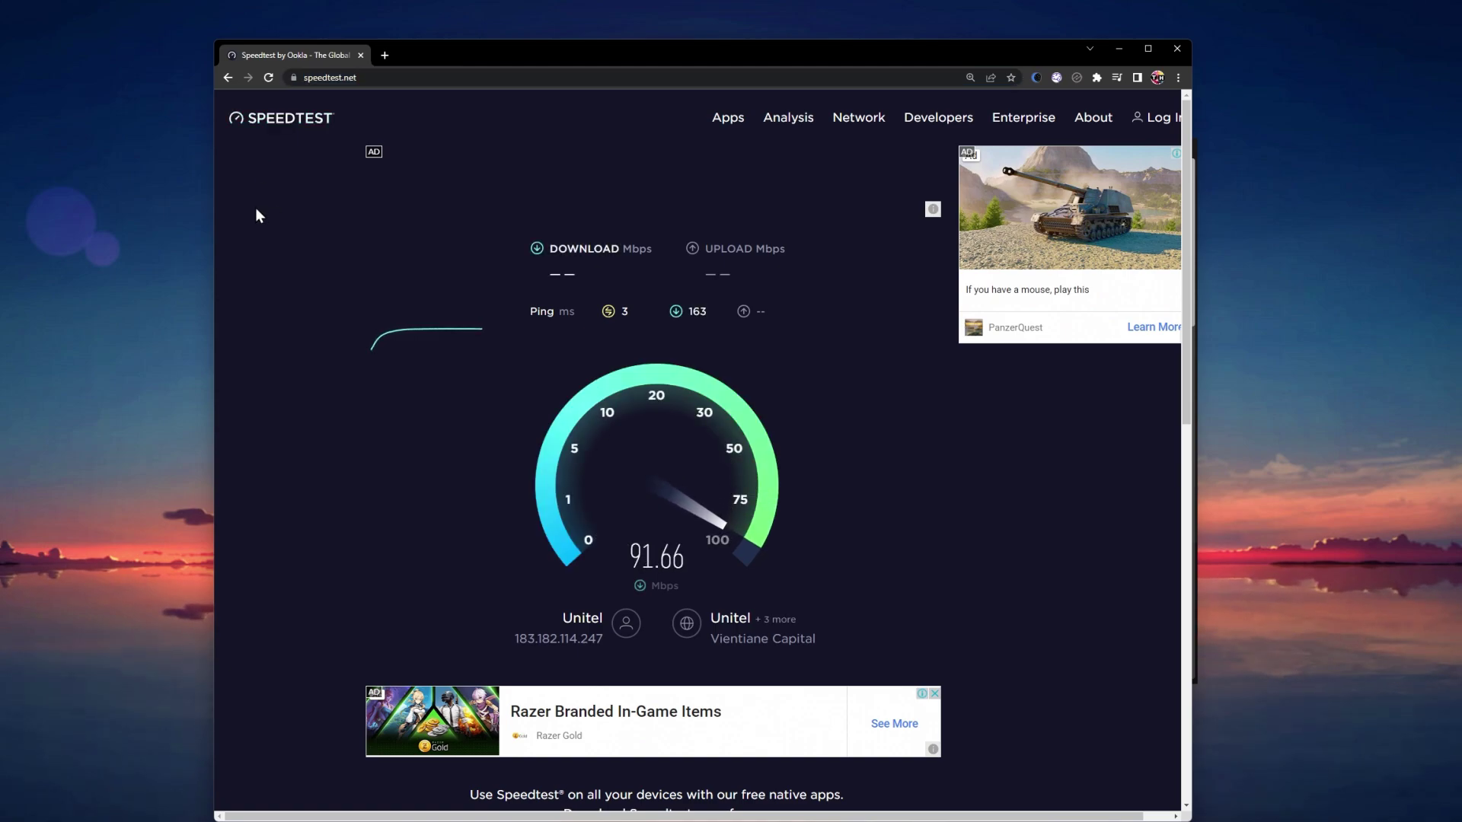
pyautogui.doubleClick(621, 312)
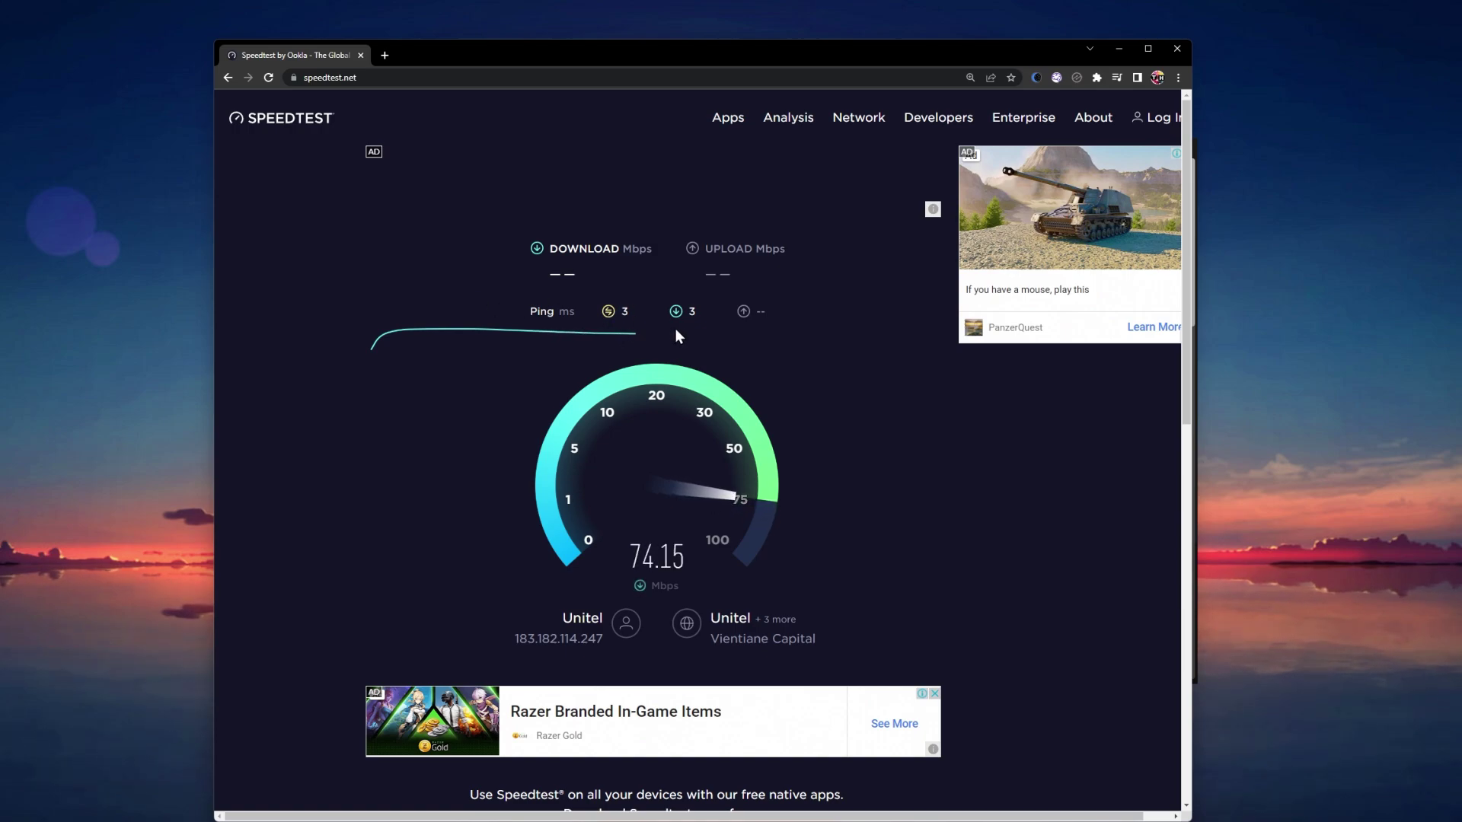
pyautogui.doubleClick(691, 312)
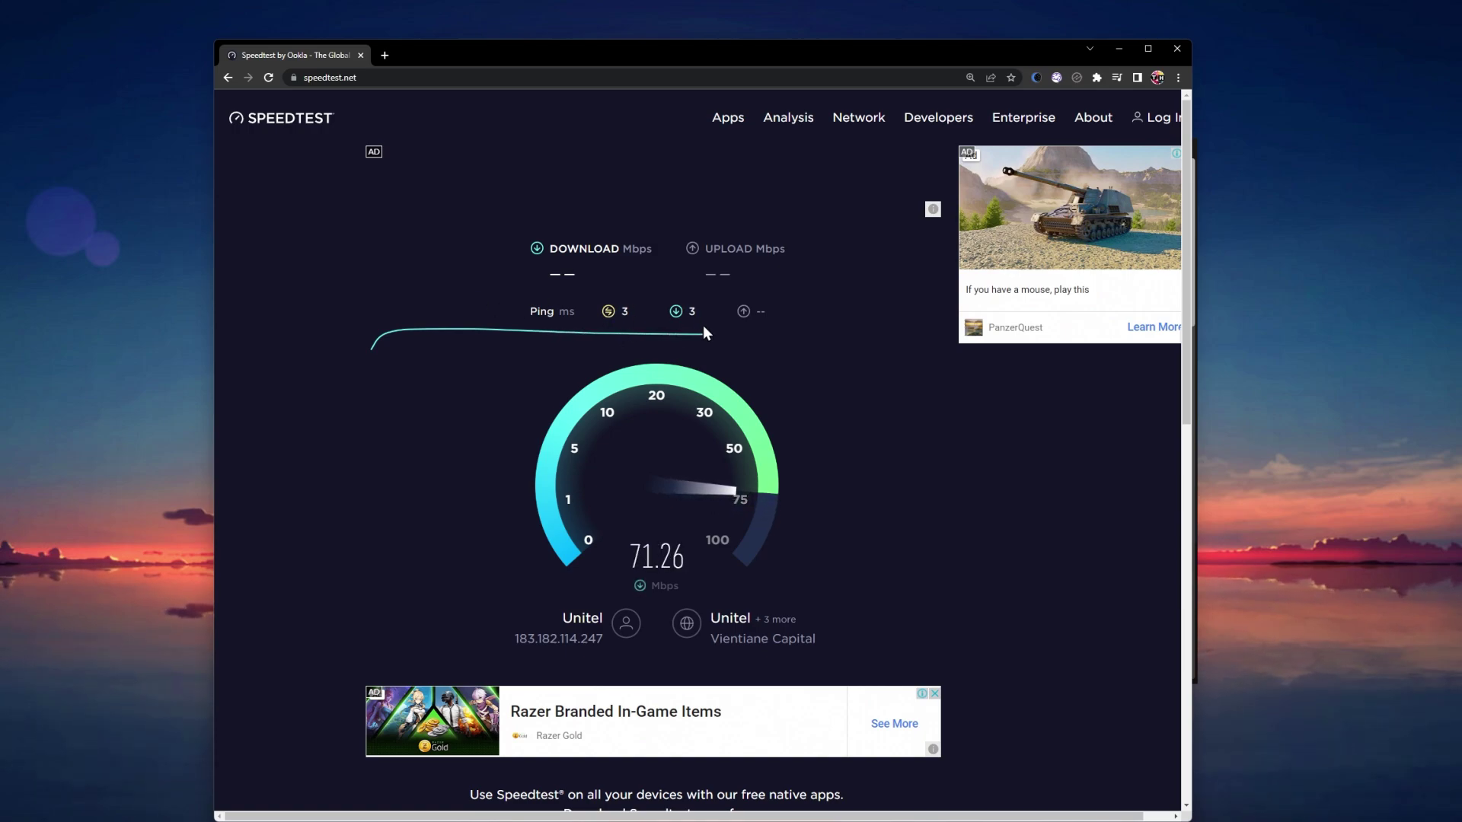
pyautogui.click(361, 61)
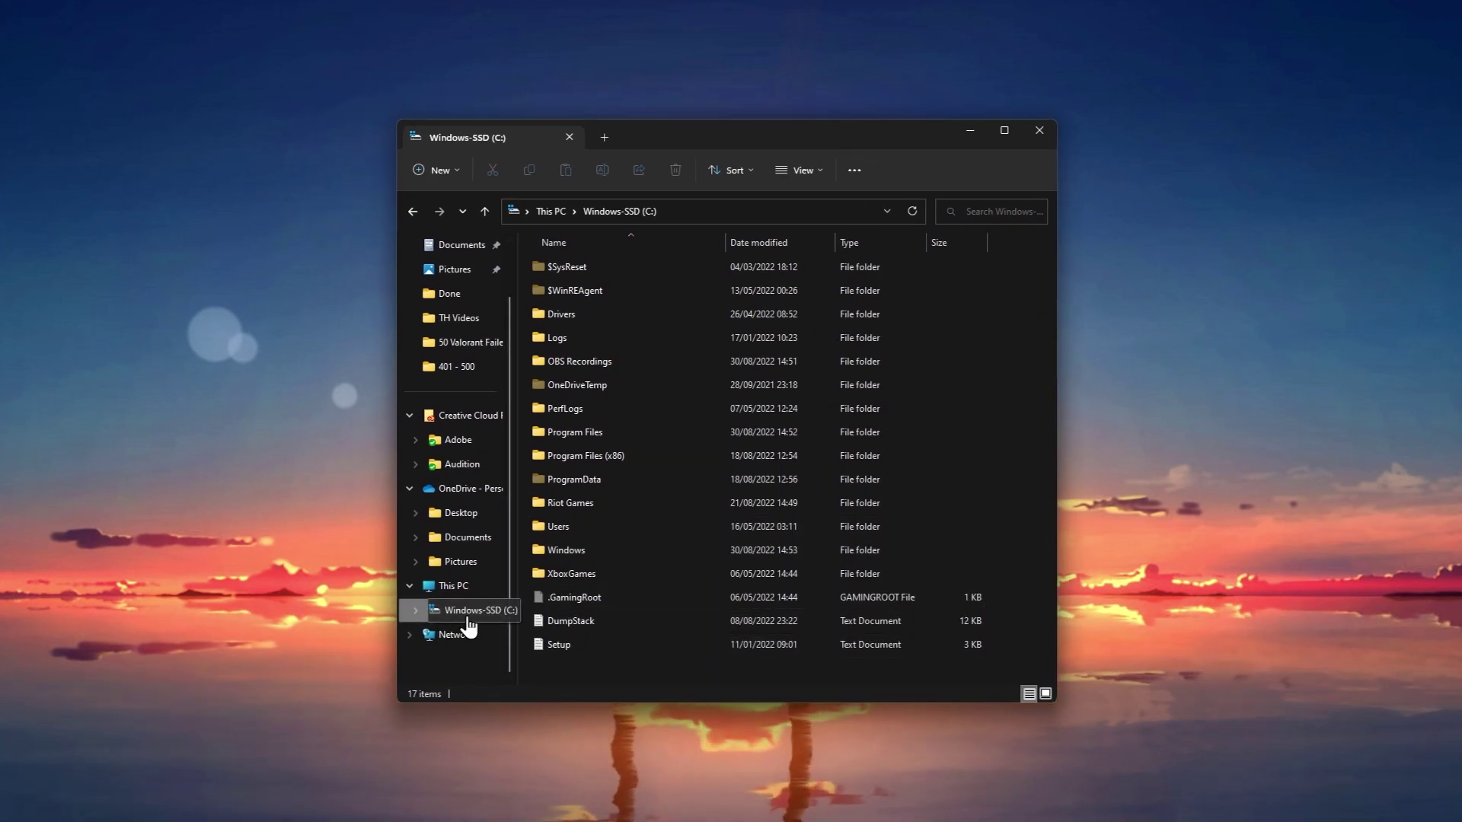
# Browse to C:\Riot Games\VALORANT\live\ShooterGame\Binaries\Win64 and select VALORANT-Win64-Shipping.
pyautogui.doubleClick(656, 508)
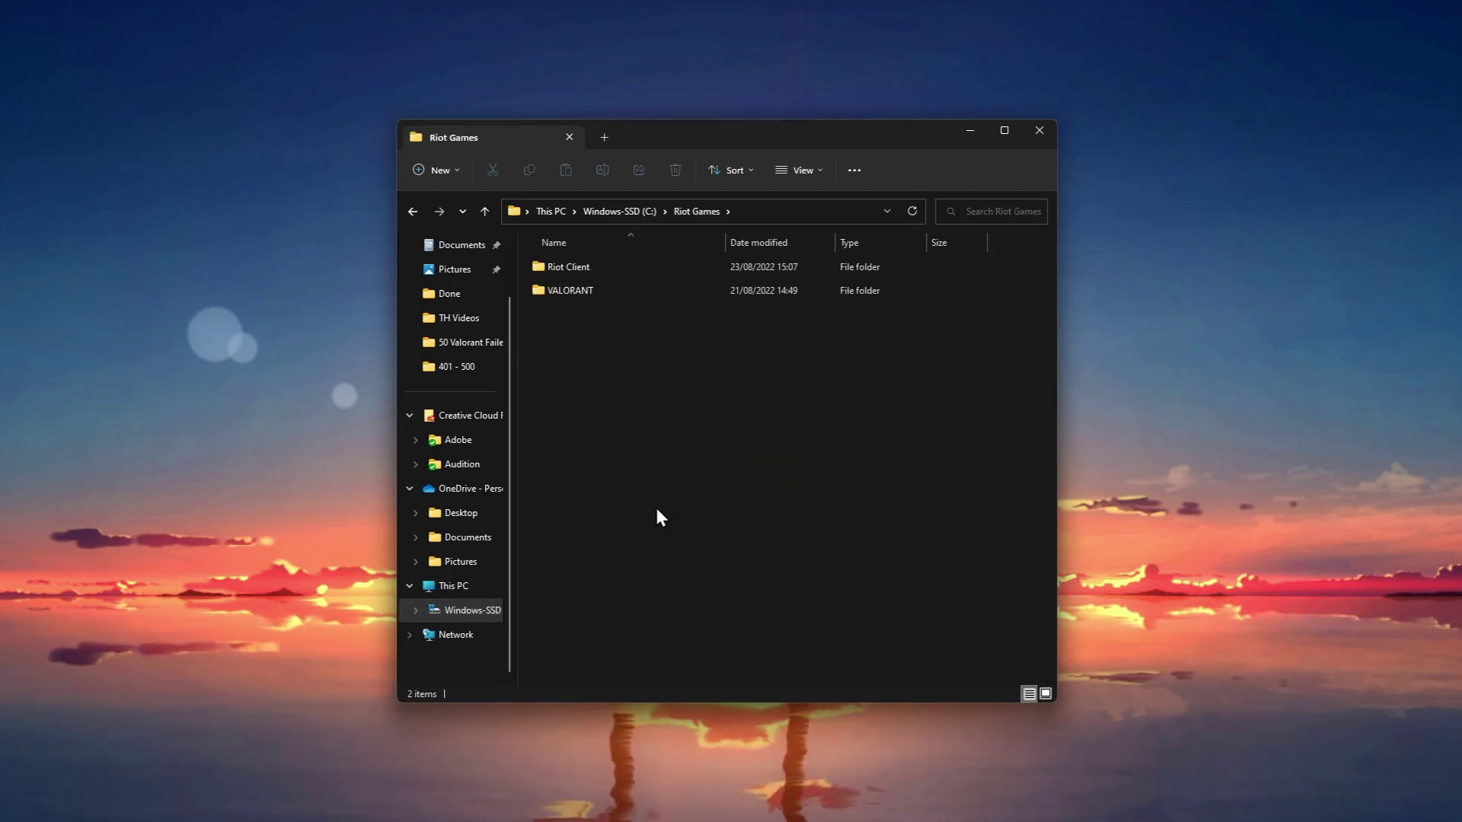
pyautogui.doubleClick(638, 290)
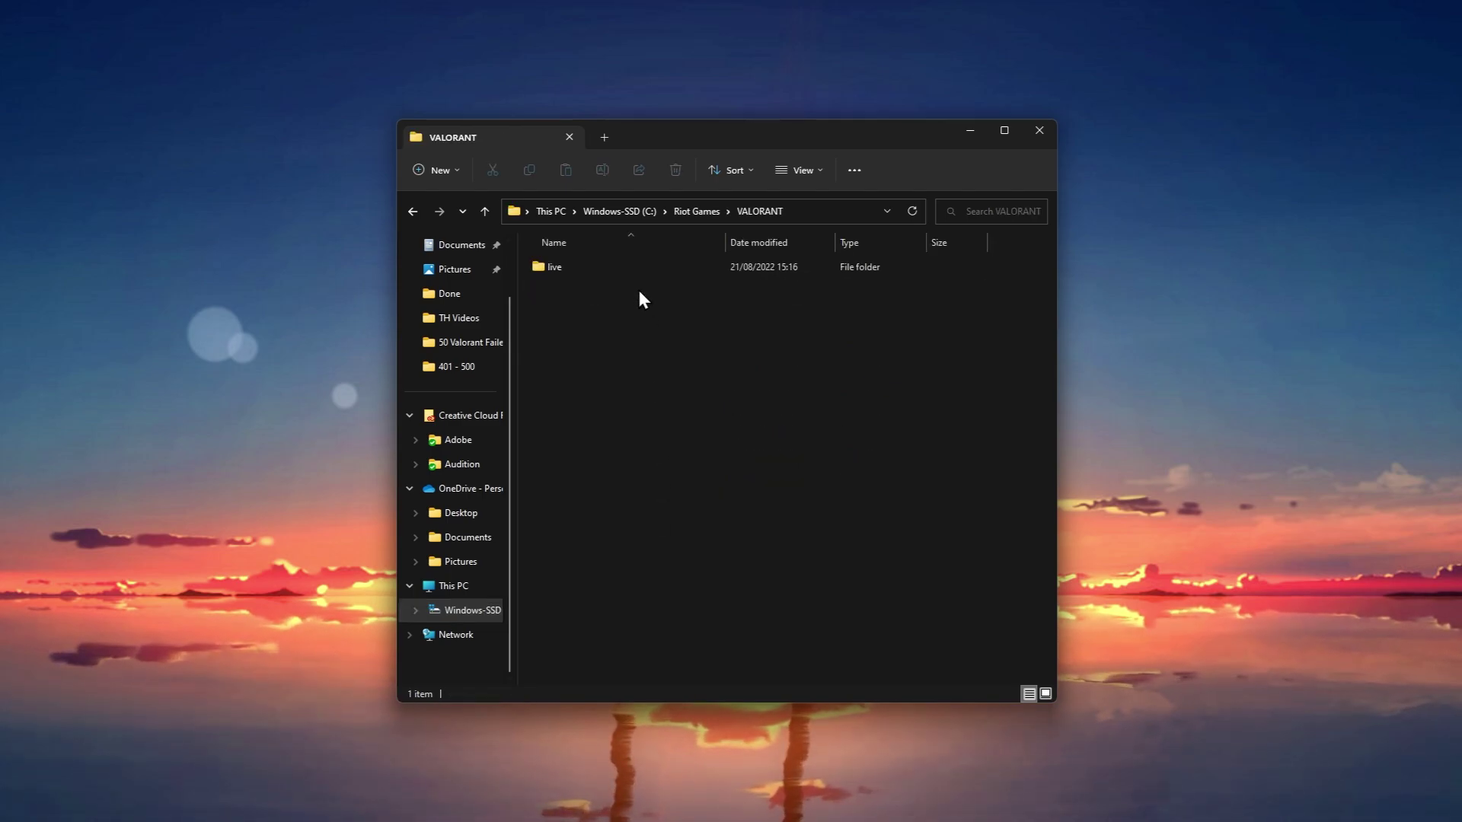
pyautogui.doubleClick(641, 274)
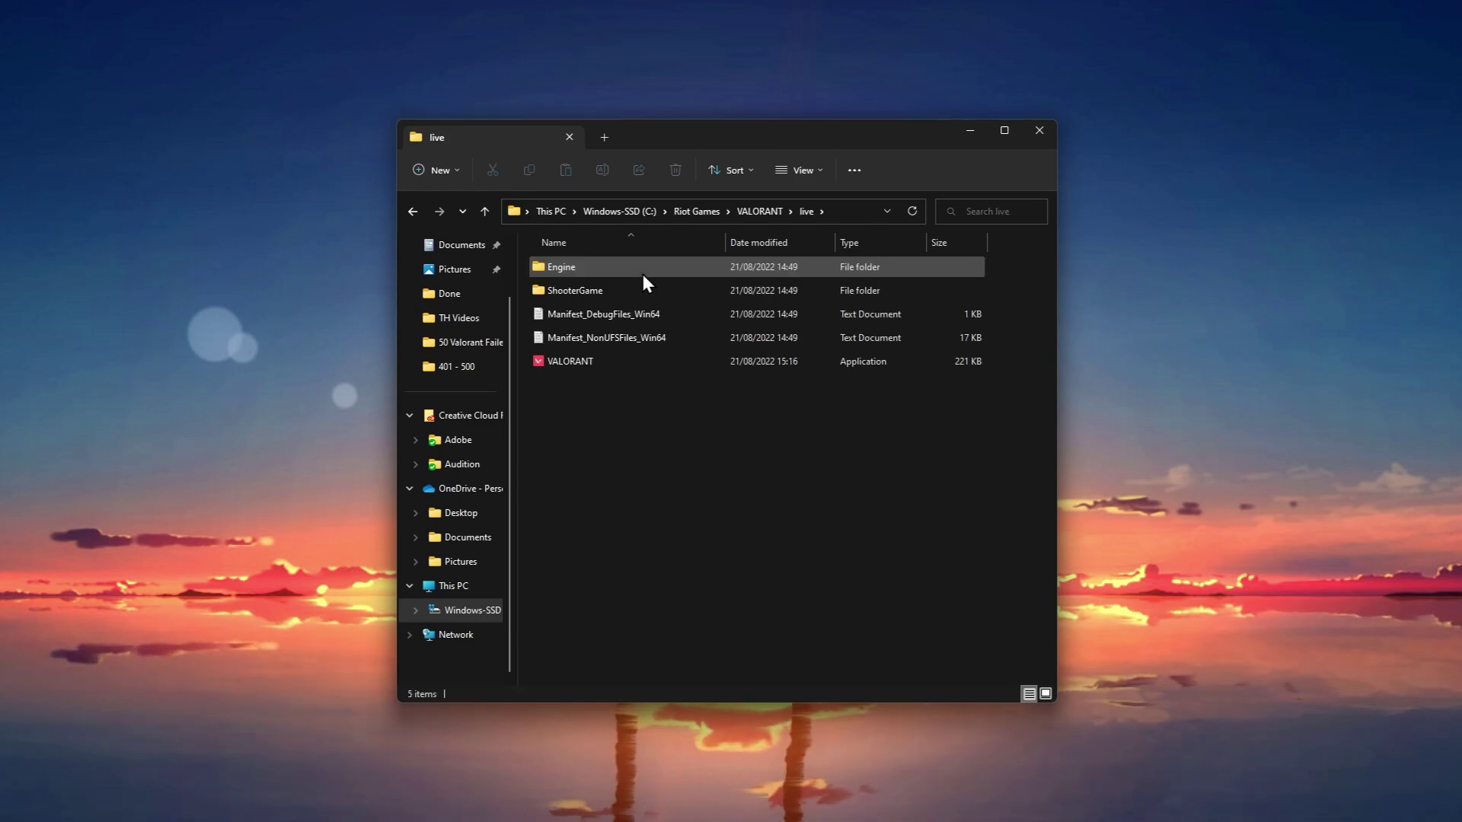
pyautogui.doubleClick(638, 290)
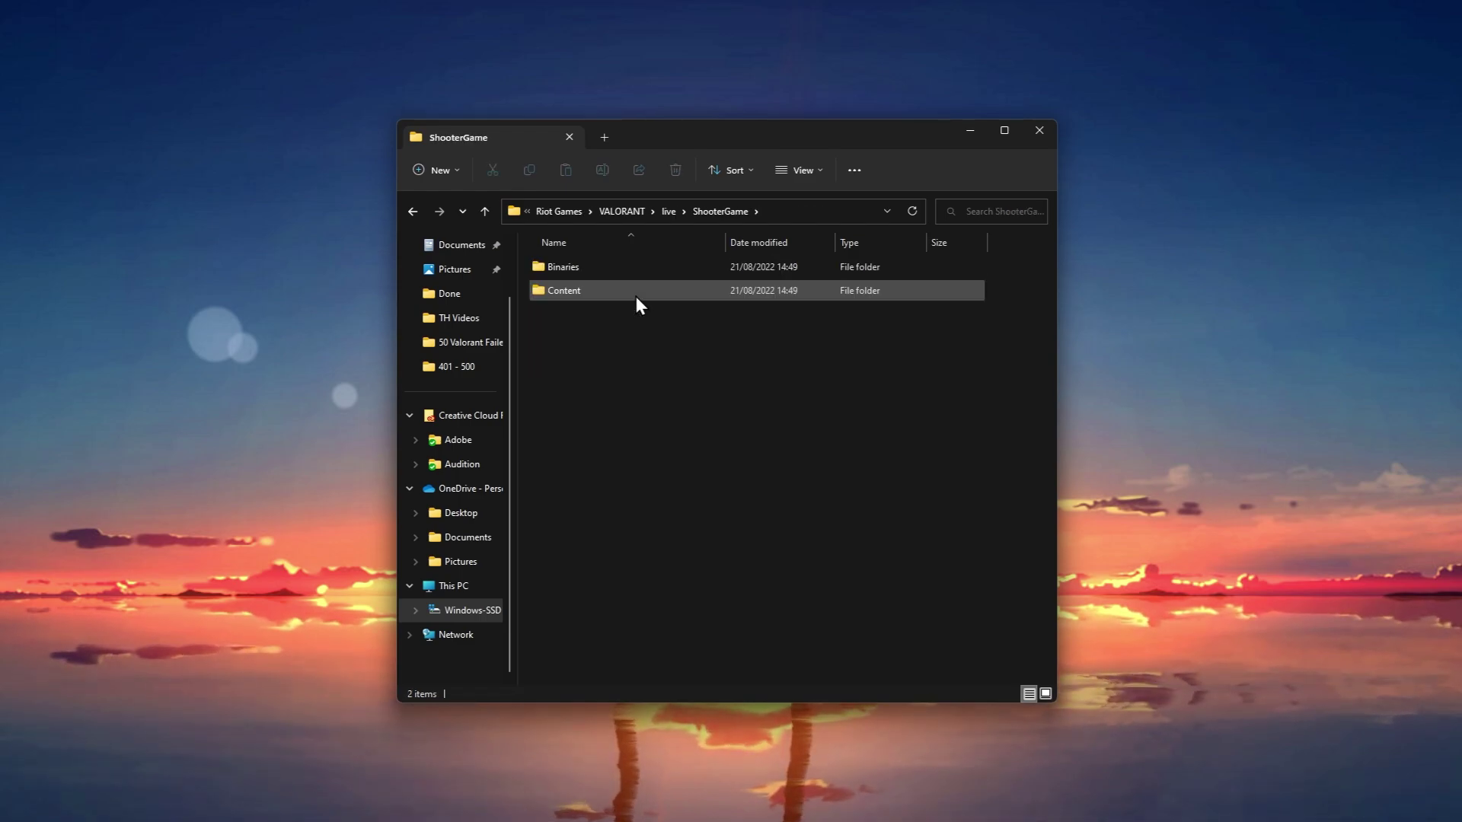
pyautogui.doubleClick(636, 275)
pyautogui.doubleClick(637, 276)
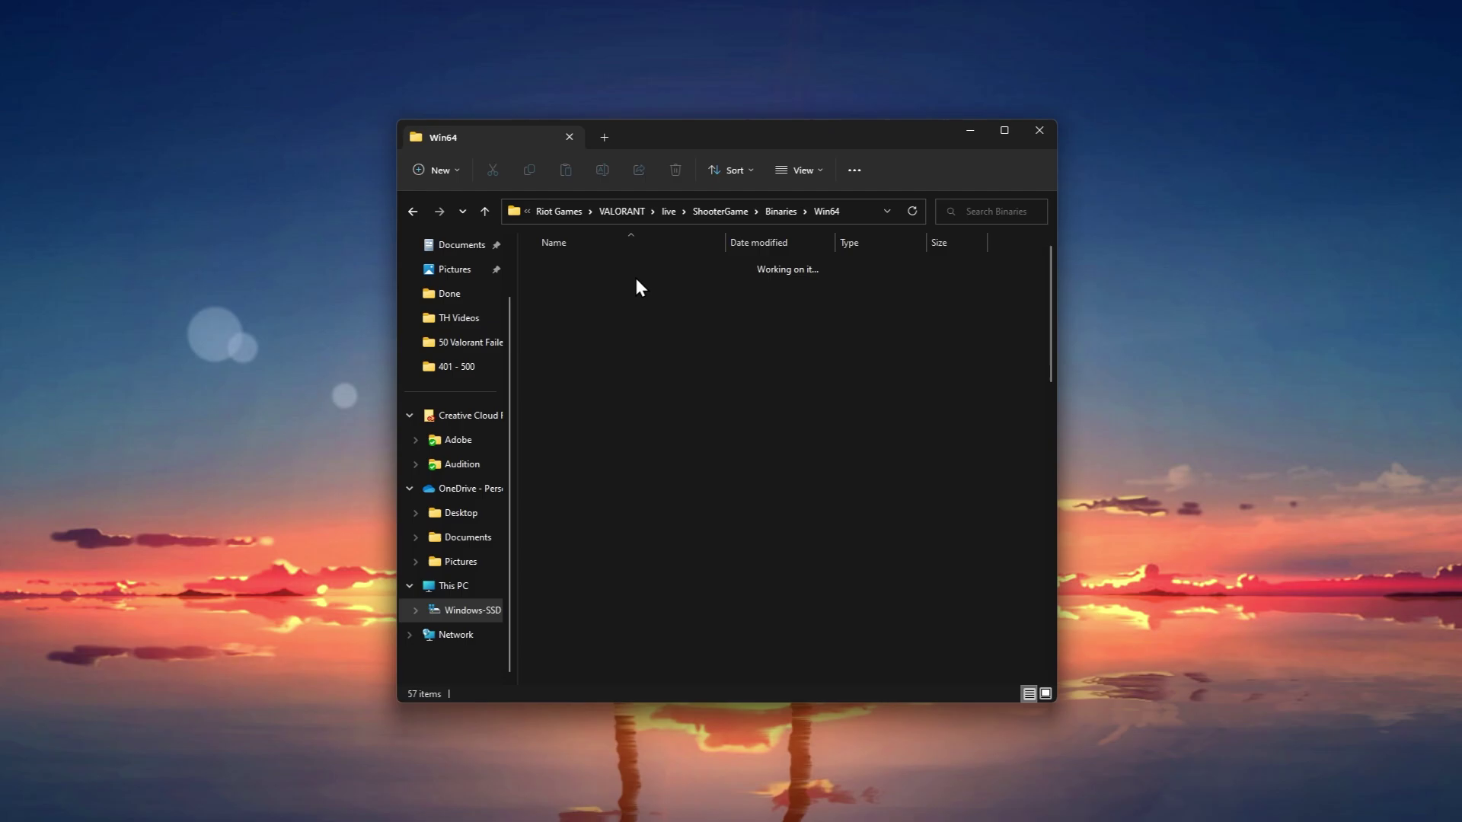
pyautogui.moveTo(1049, 281); pyautogui.dragTo(1061, 568)
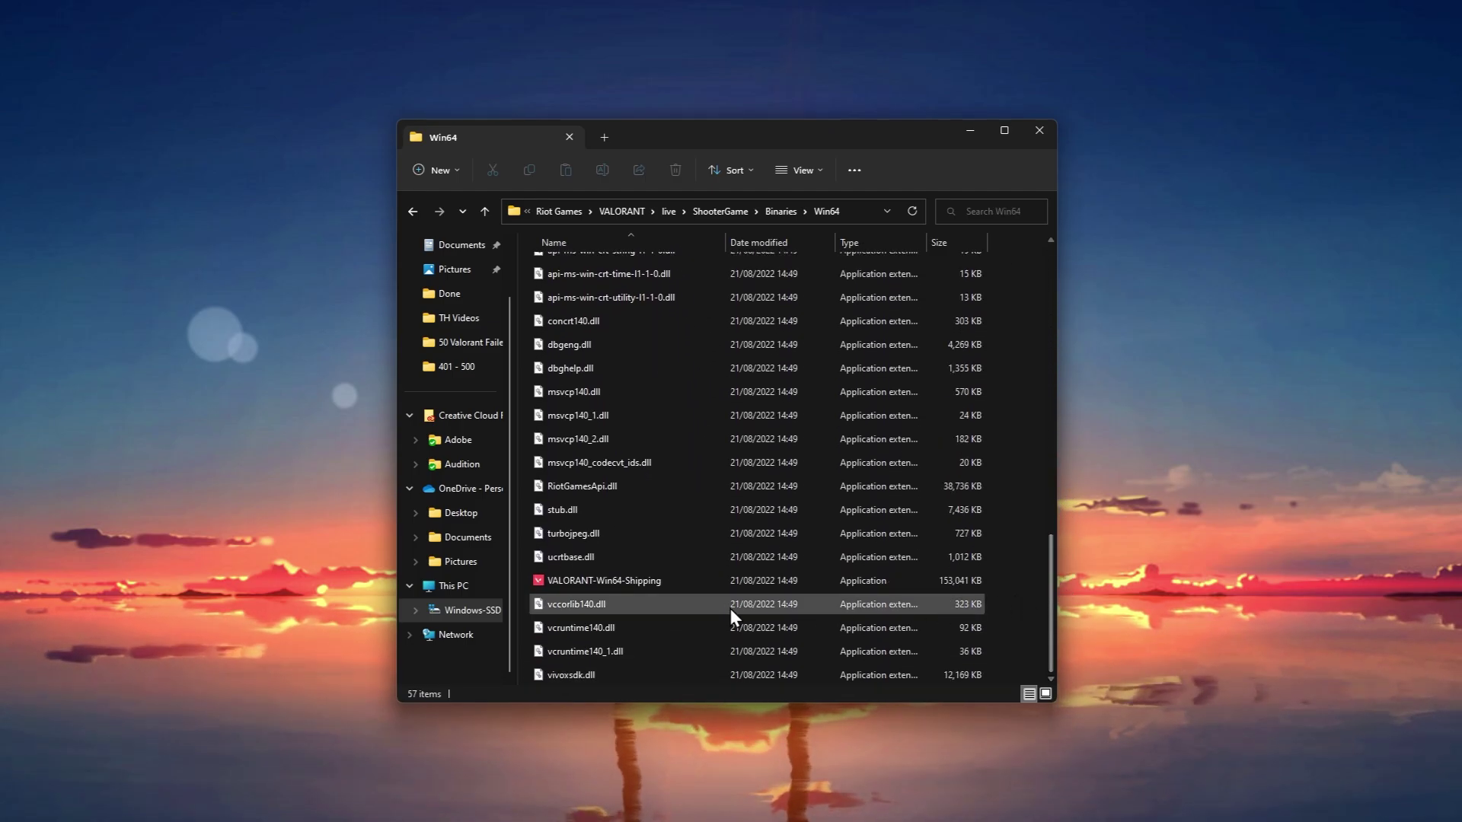
pyautogui.click(673, 580)
pyautogui.moveTo(593, 590)
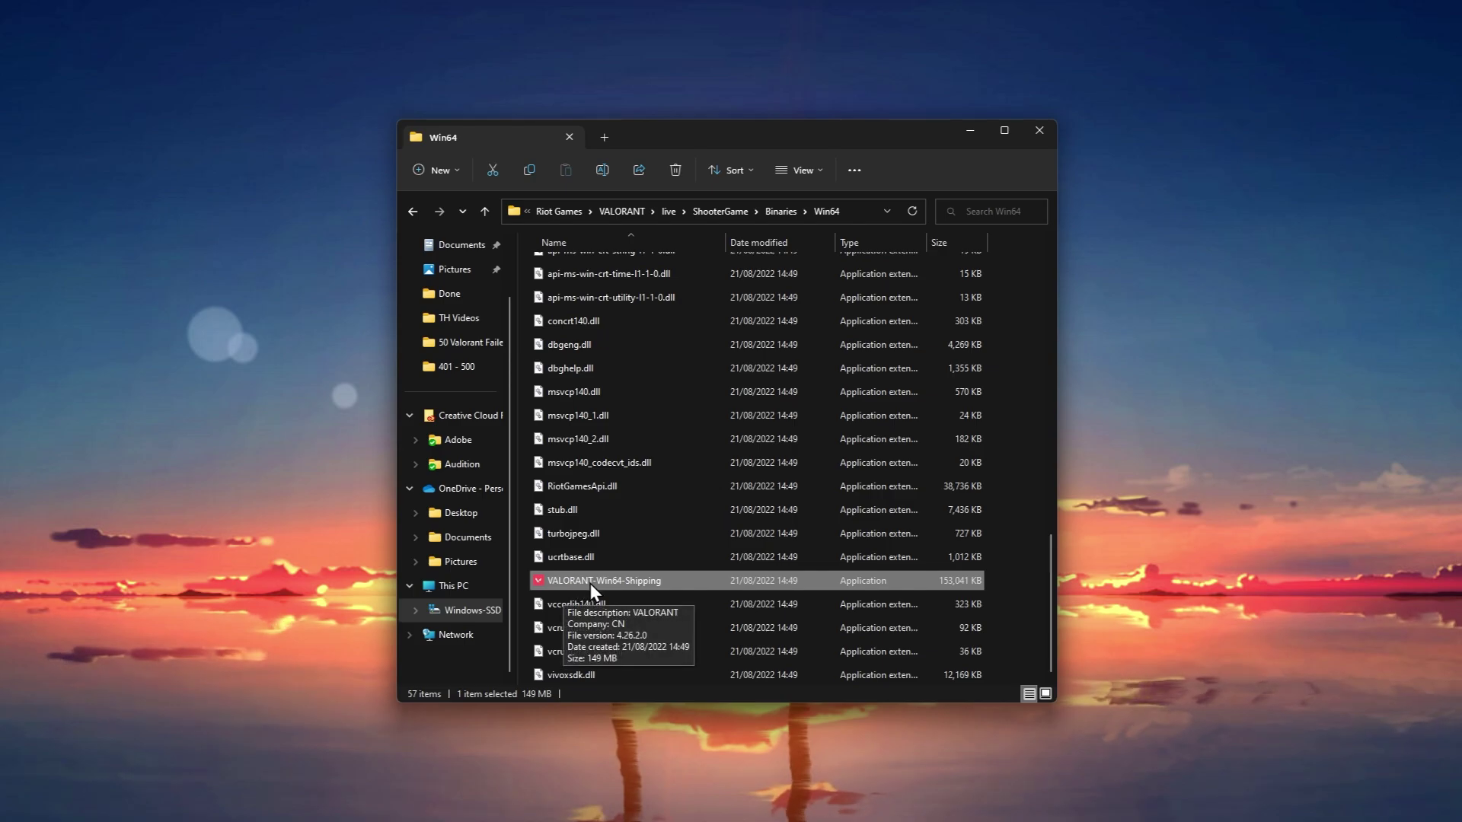
# Set VALORANT-Win64-Shipping's compatibility mode to Windows 7 in its Properties and apply it.
pyautogui.rightClick(666, 586)
pyautogui.click(701, 776)
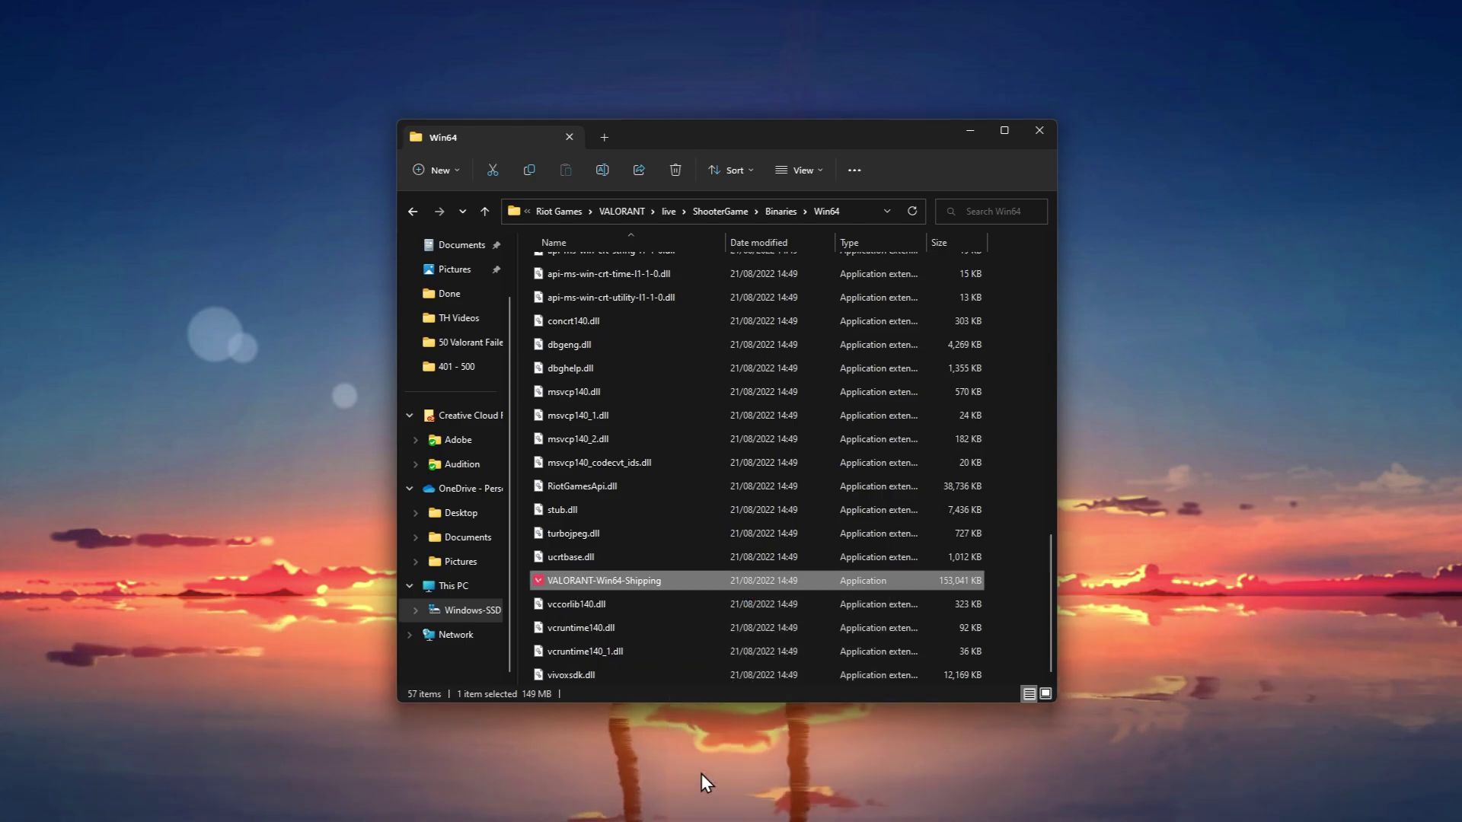
pyautogui.moveTo(753, 548); pyautogui.dragTo(647, 217)
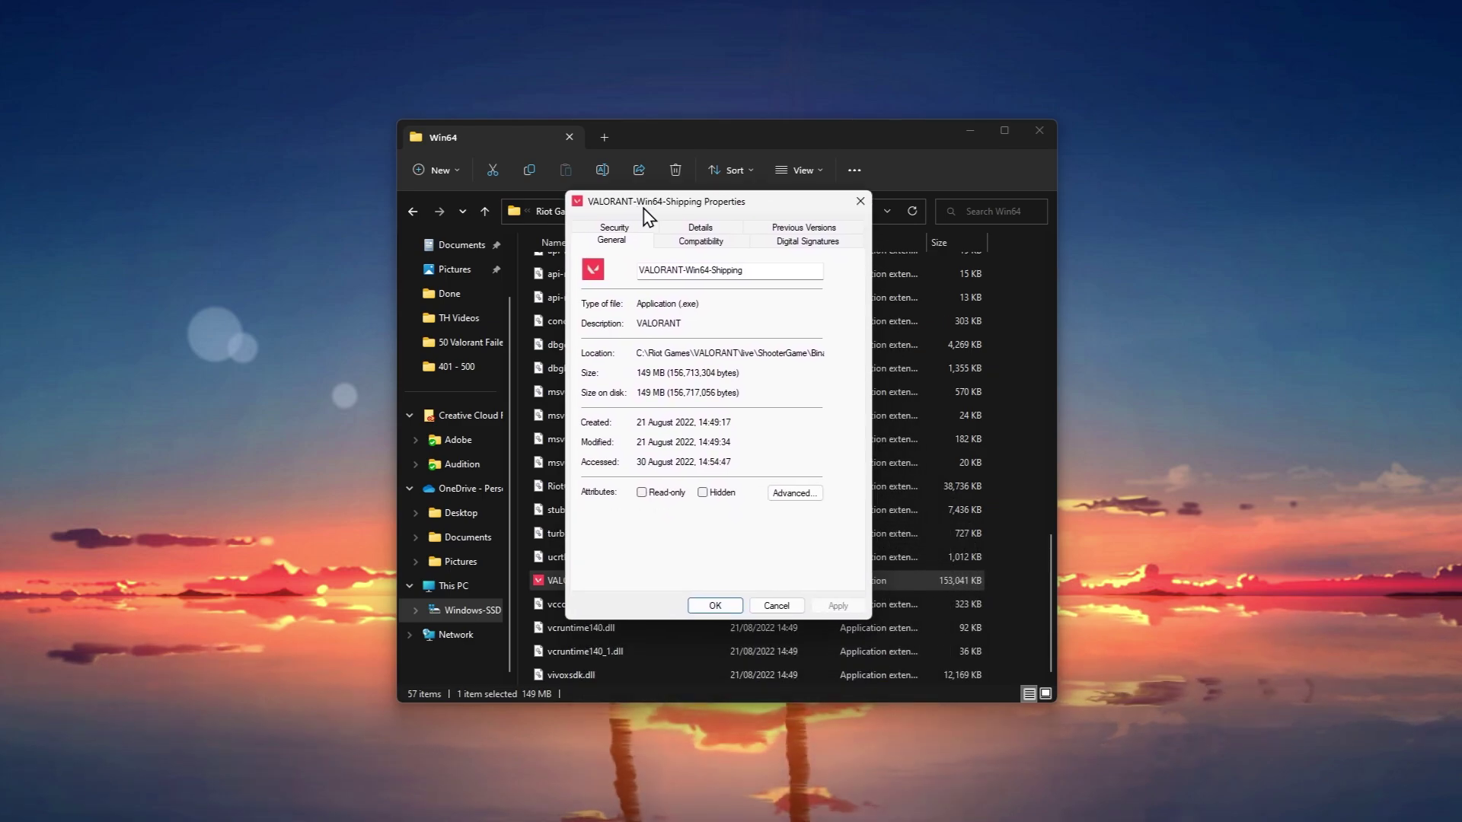
pyautogui.click(970, 130)
pyautogui.click(700, 242)
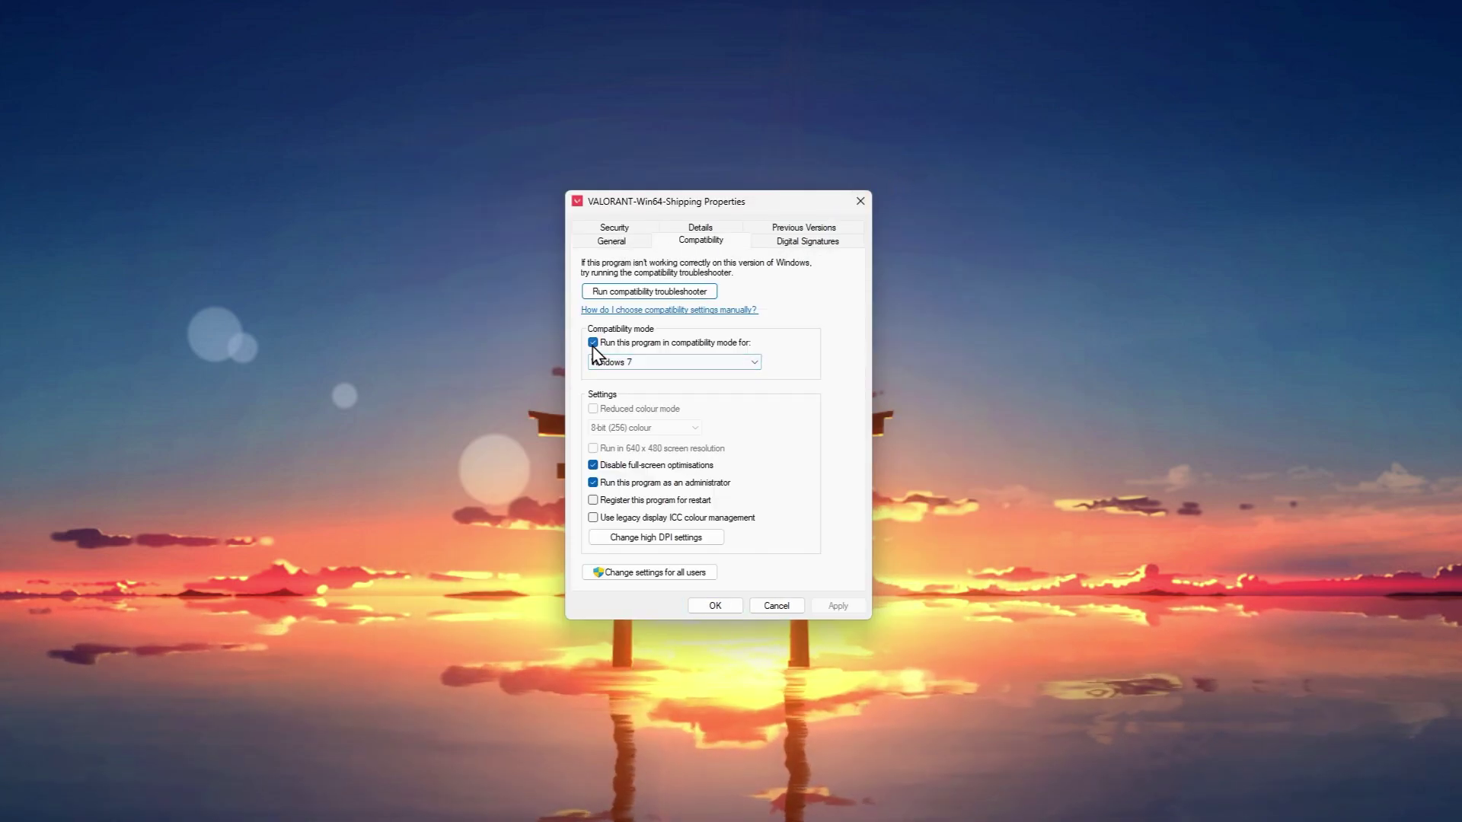
pyautogui.click(758, 362)
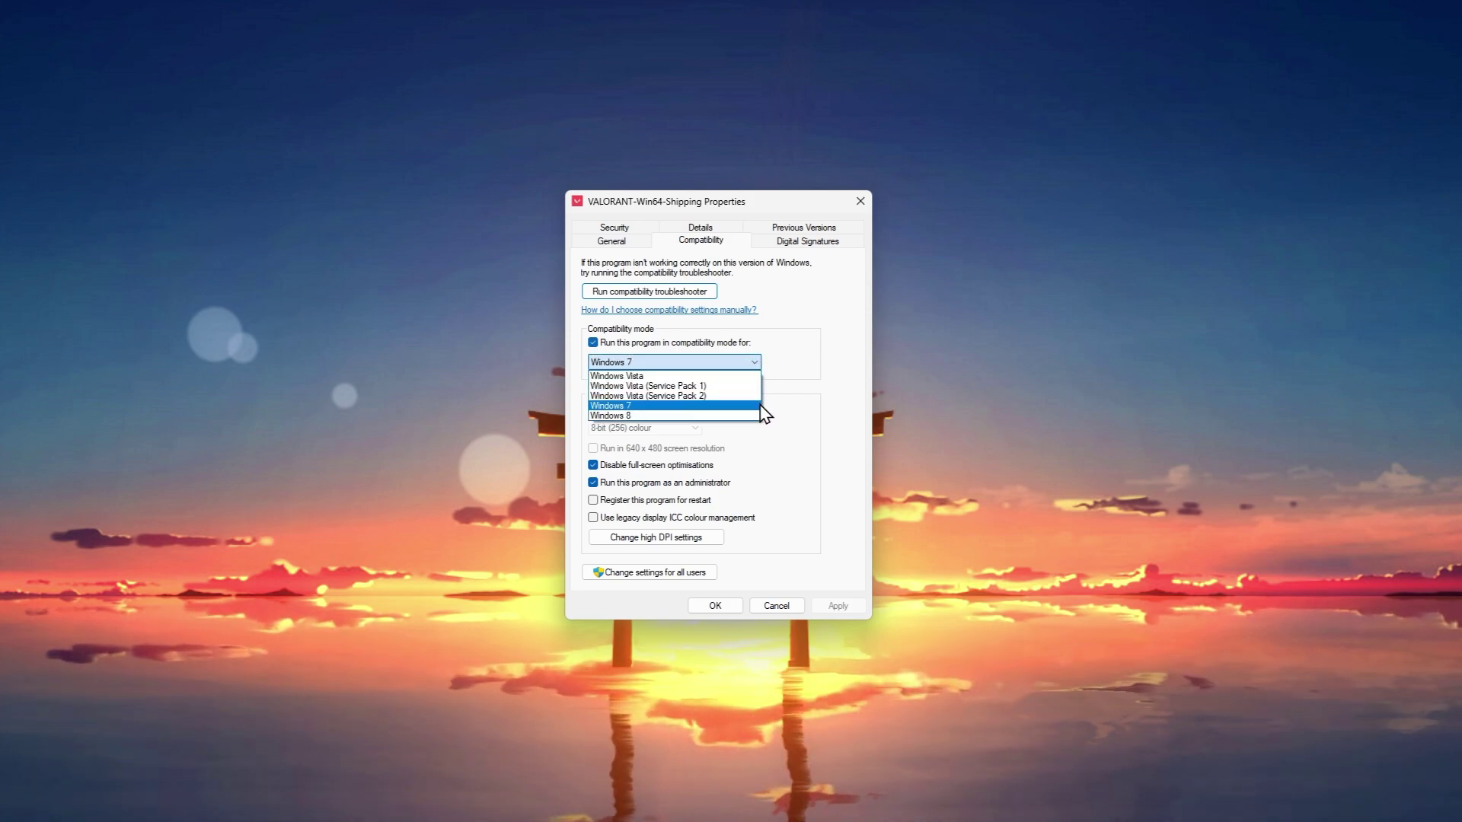
pyautogui.click(760, 406)
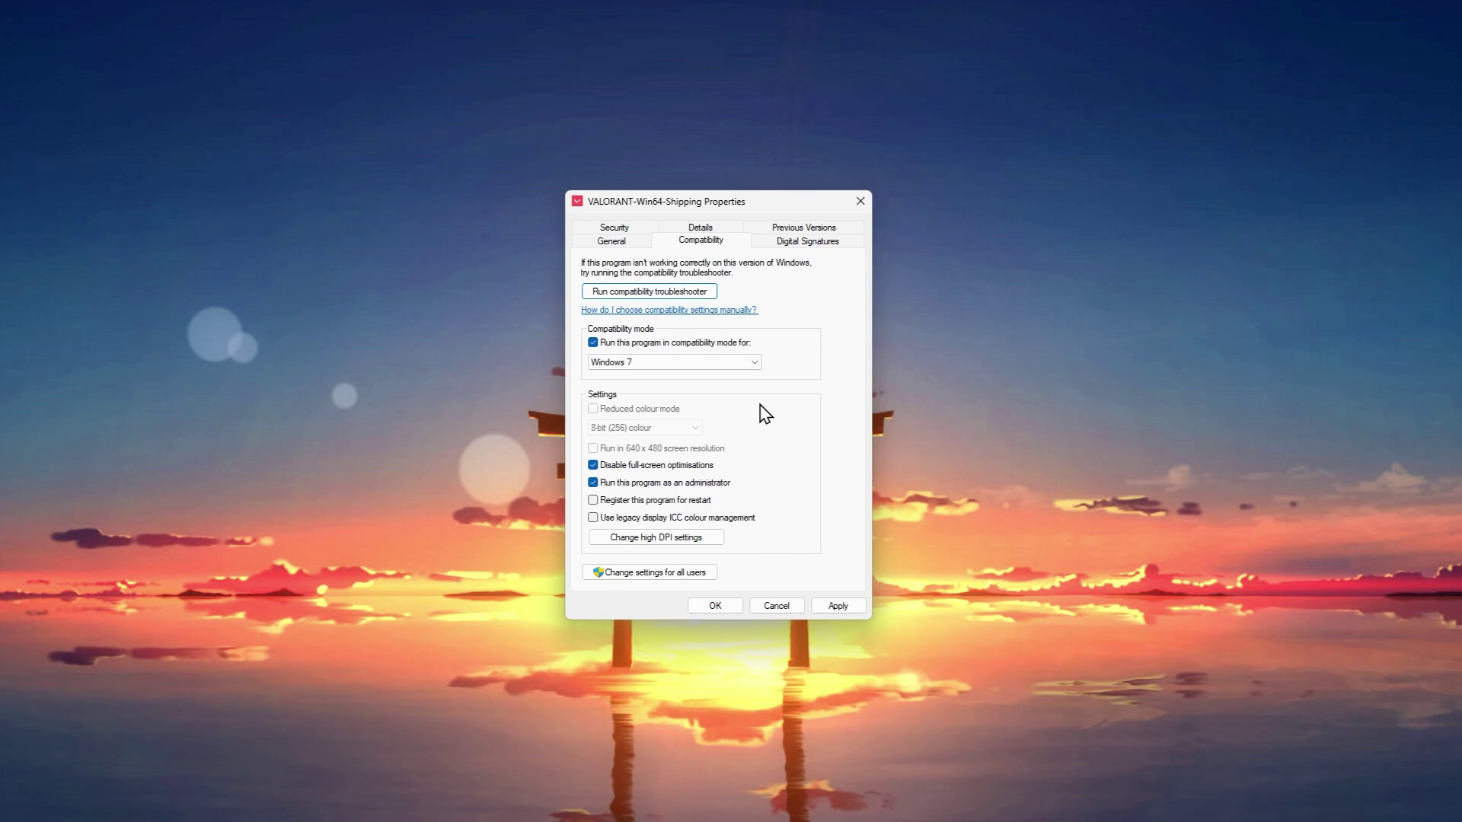
pyautogui.click(829, 606)
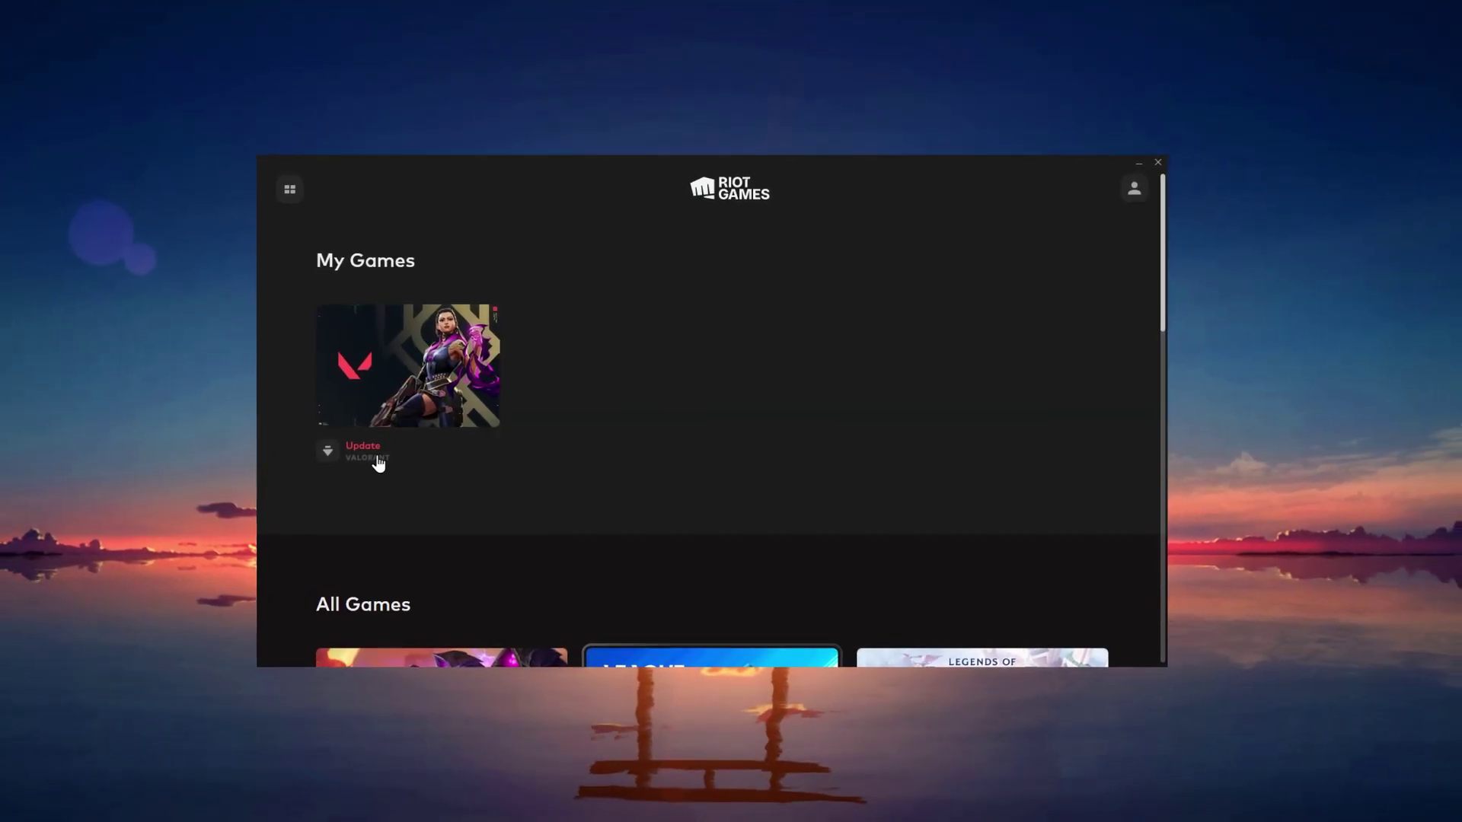
# Open the VALORANT game page in Riot Client and start its pending update download.
pyautogui.click(346, 450)
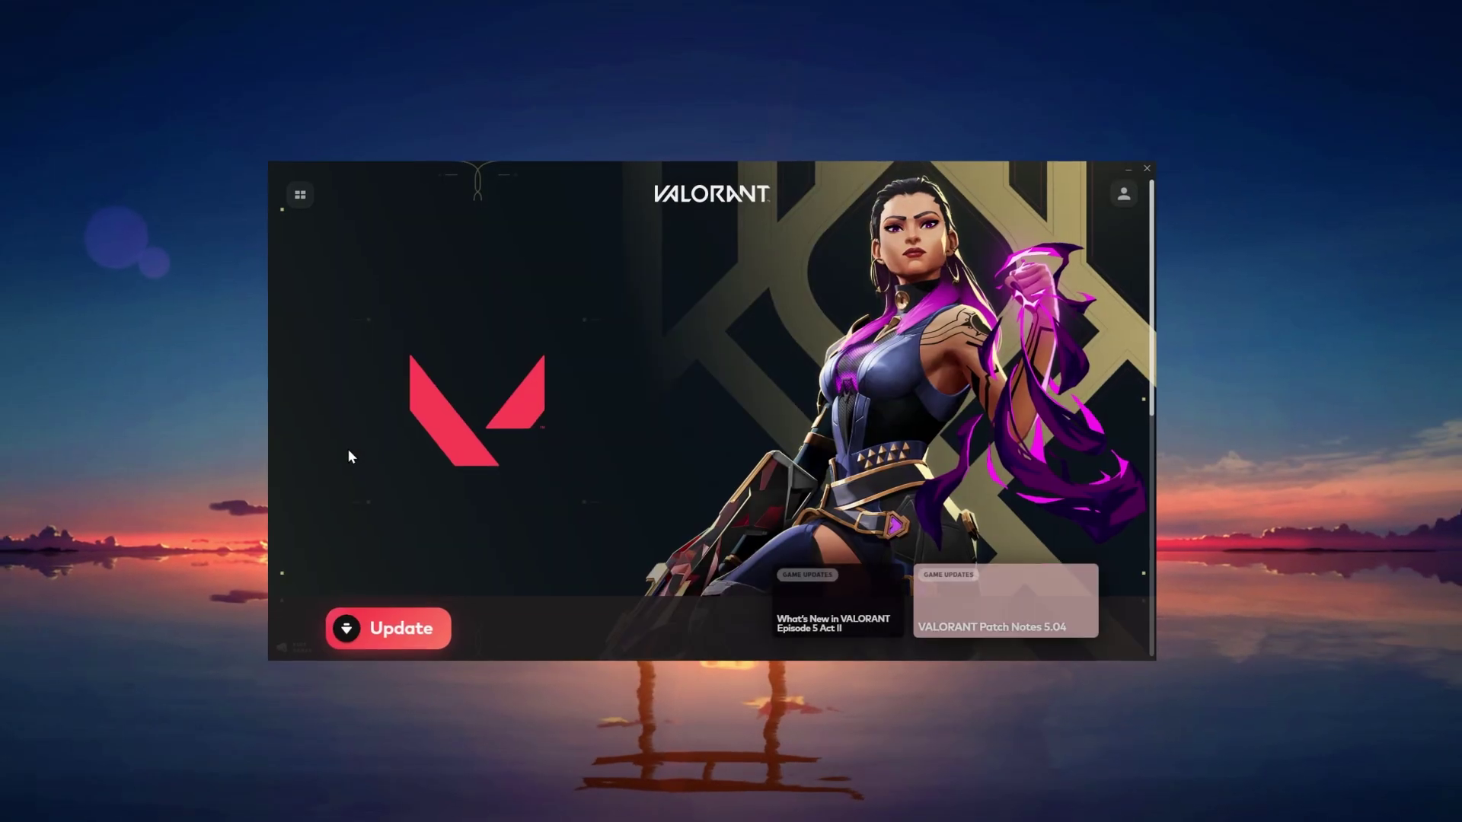
pyautogui.click(360, 625)
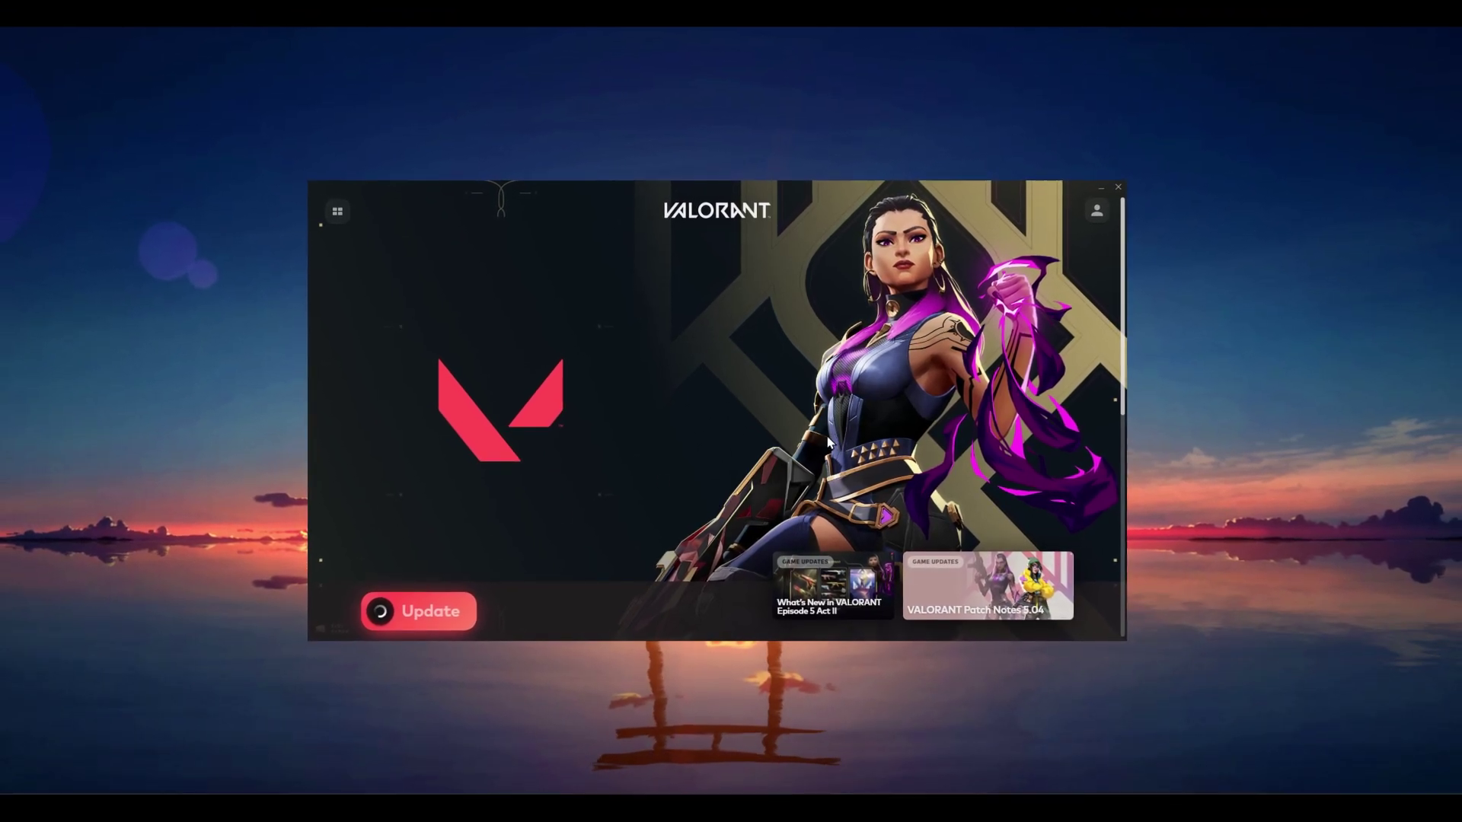